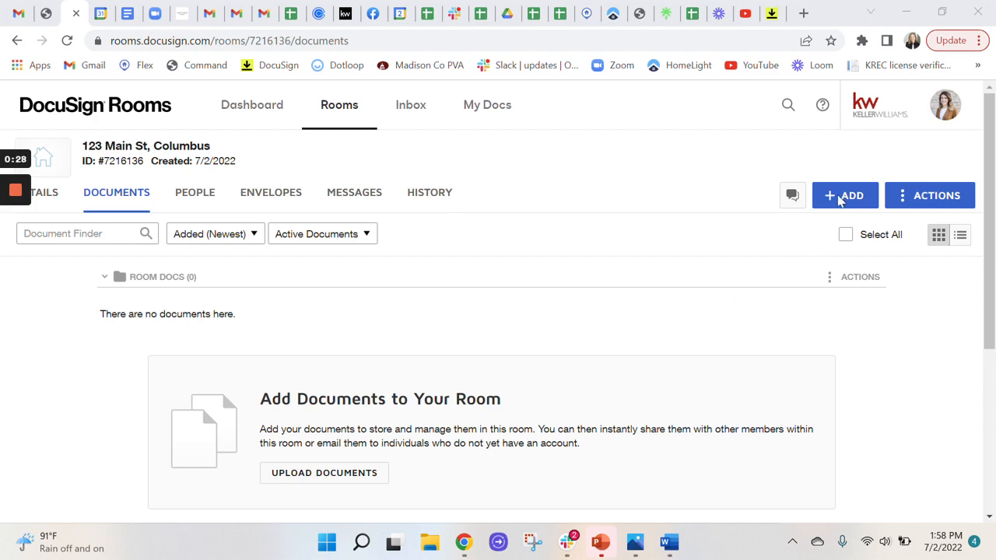
# Start adding DocuSign Forms to the room and select CBOR - Real Estate Purchase Contract from the Buyer Offer group
pyautogui.click(838, 199)
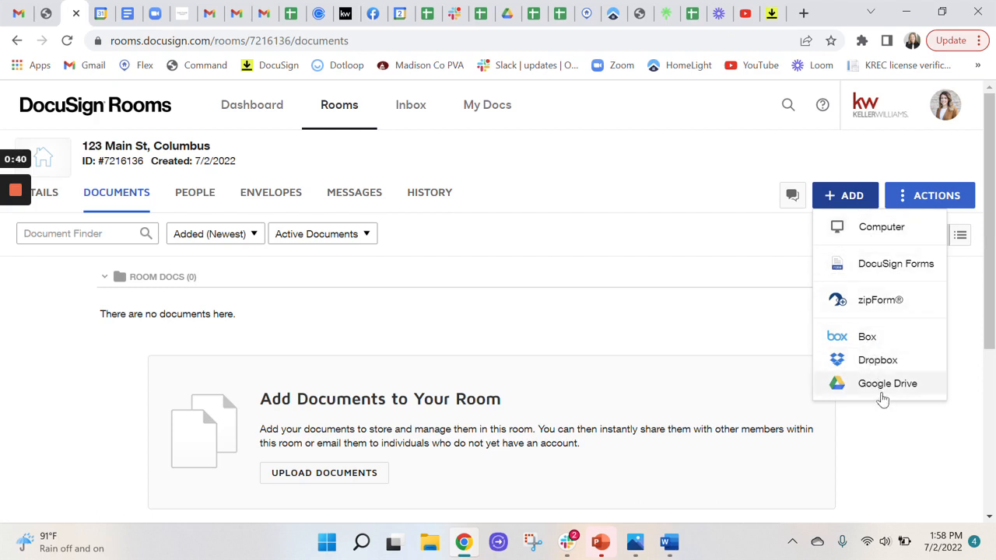
pyautogui.click(882, 268)
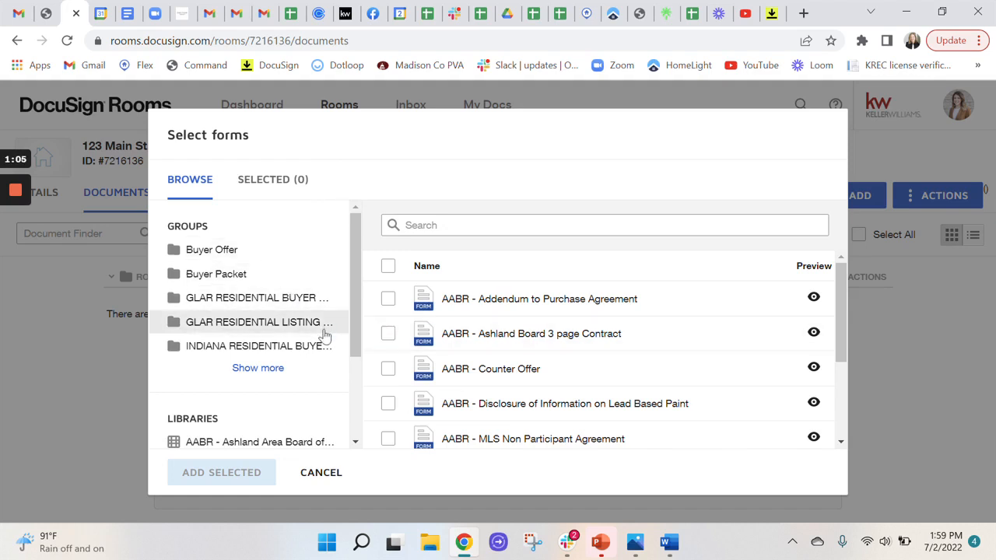
pyautogui.click(208, 253)
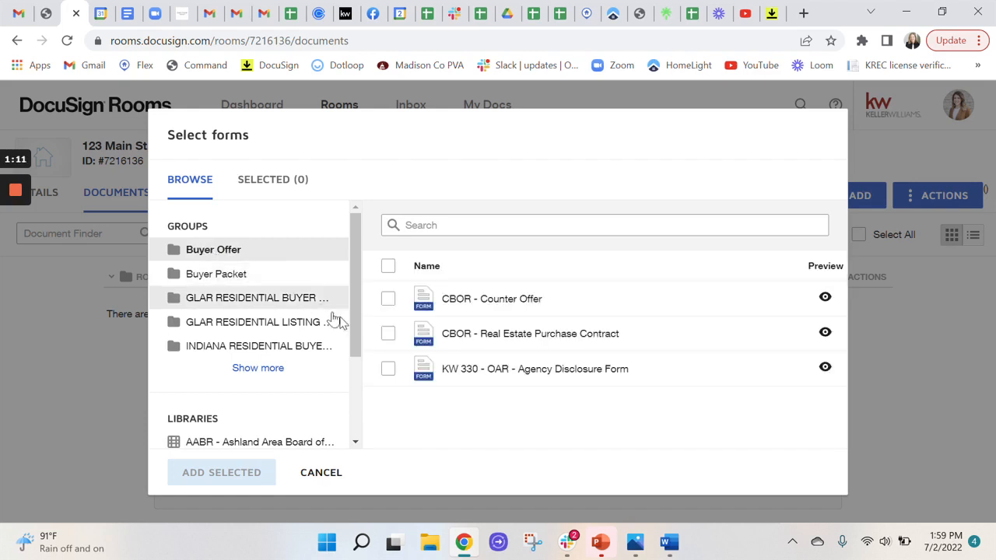
pyautogui.click(387, 334)
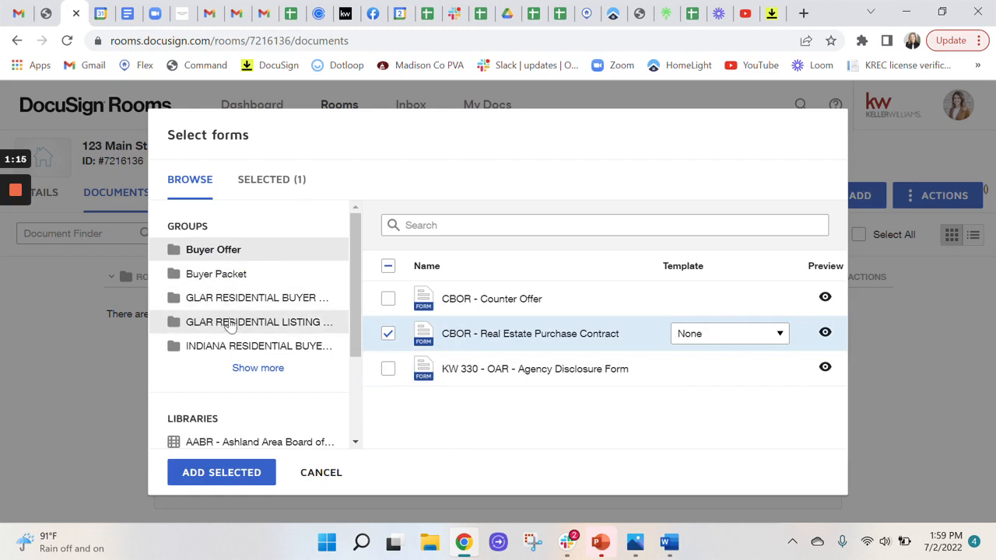
# Select the KWCR - Consumer Guide to Agency and OAR - Agency Disclosure Form from the KW330 - Buyer - (2) group and add all selected forms
pyautogui.scroll(-3, 233, 320)
pyautogui.click(261, 232)
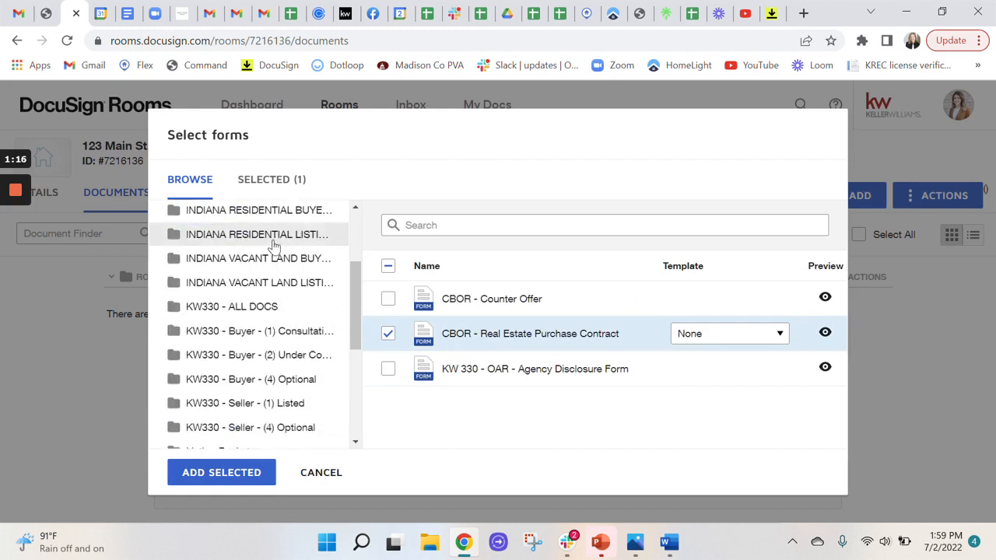
pyautogui.click(270, 354)
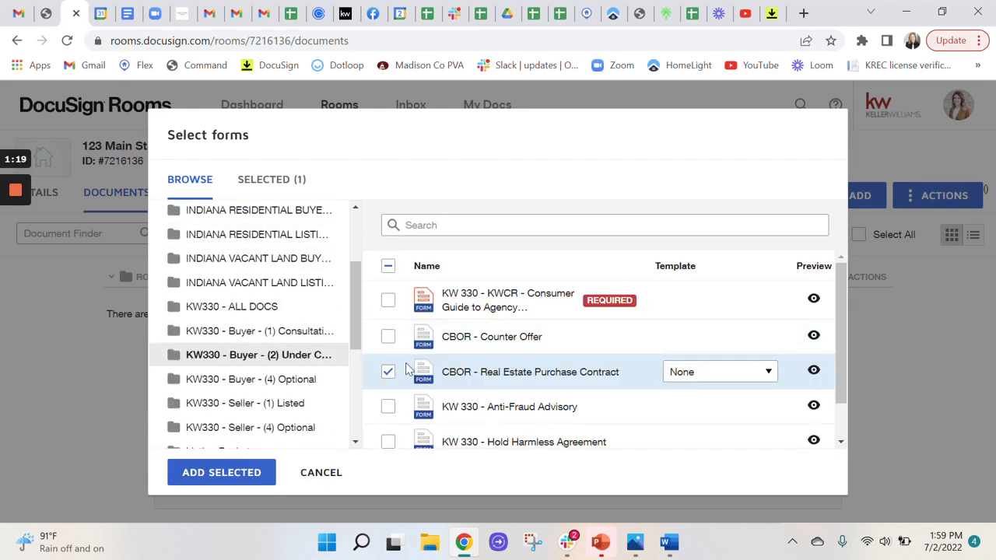
pyautogui.click(388, 300)
pyautogui.scroll(-1, 385, 406)
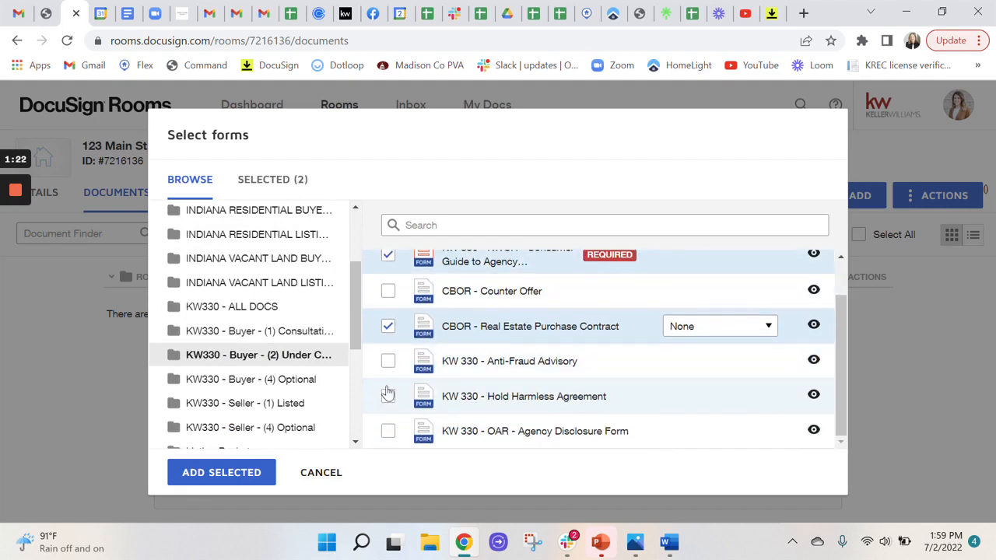
pyautogui.click(388, 430)
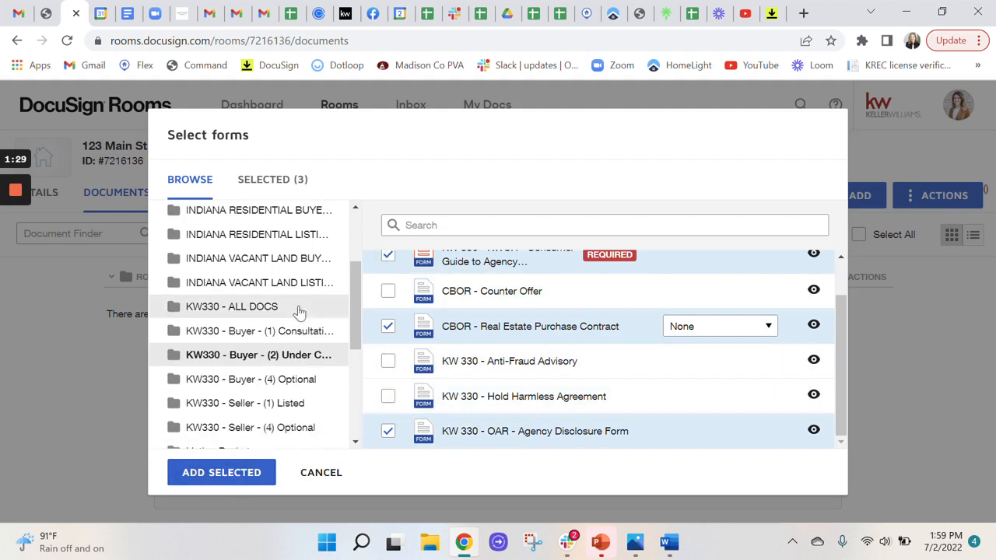
pyautogui.click(208, 474)
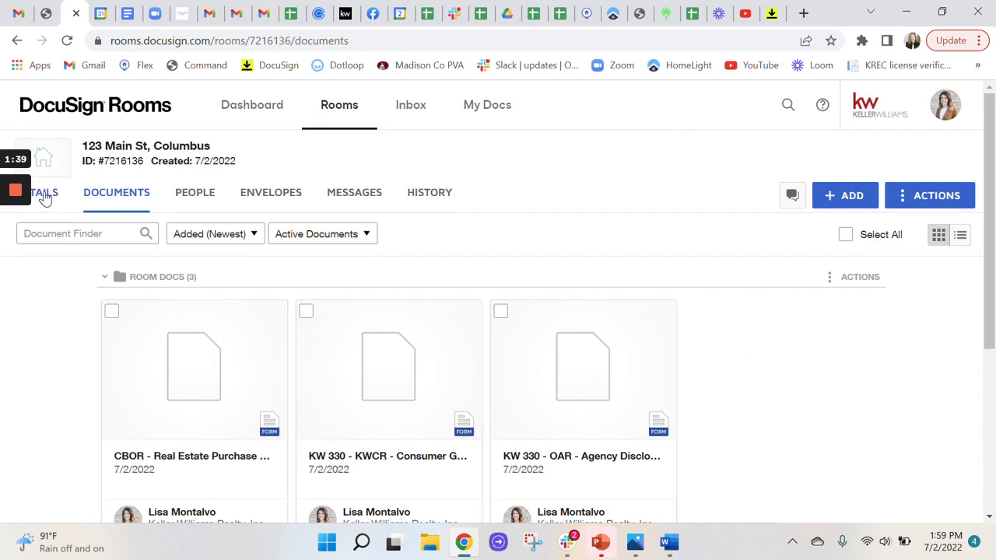
# Open the room details for editing and enter the property's street address in Address 1 of the Location section
pyautogui.click(46, 198)
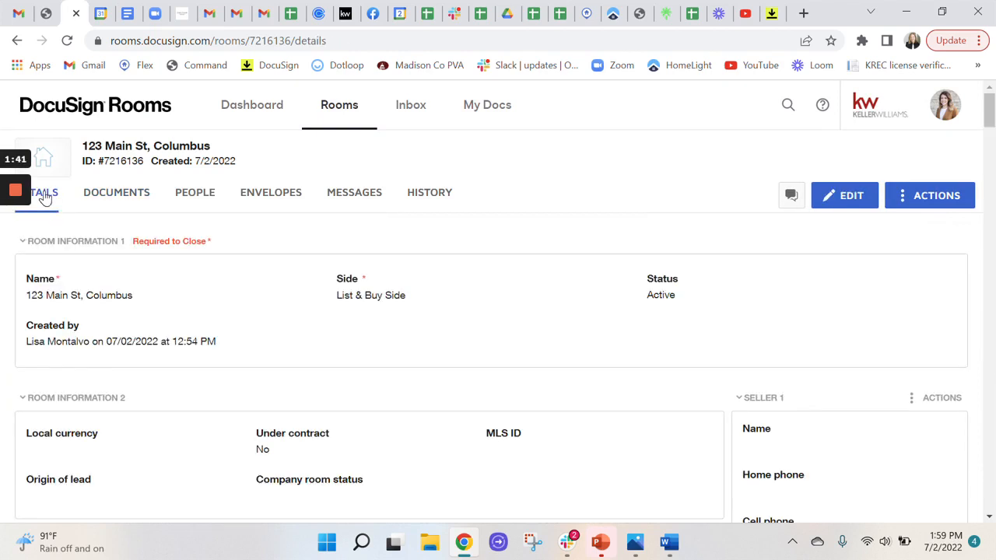
pyautogui.click(838, 199)
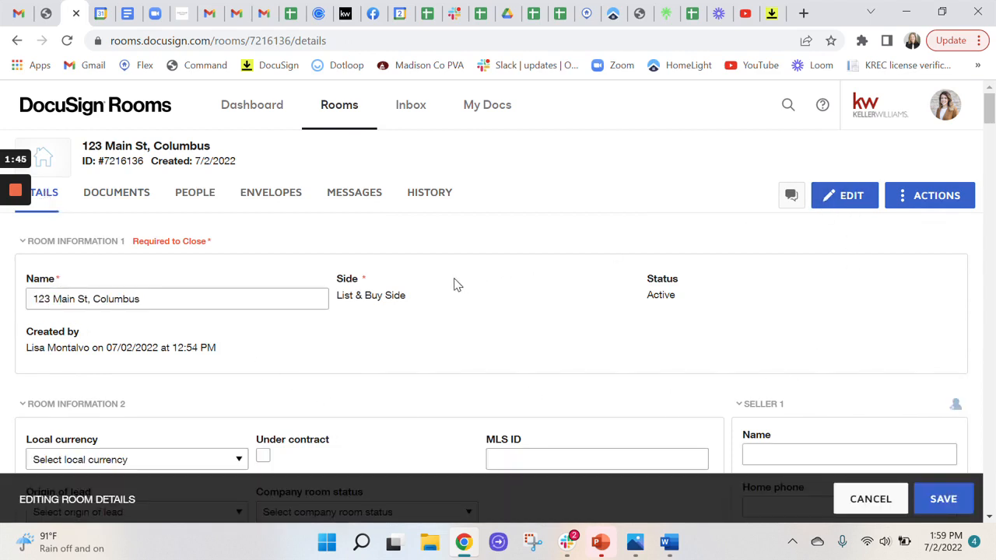
pyautogui.scroll(-5, 456, 284)
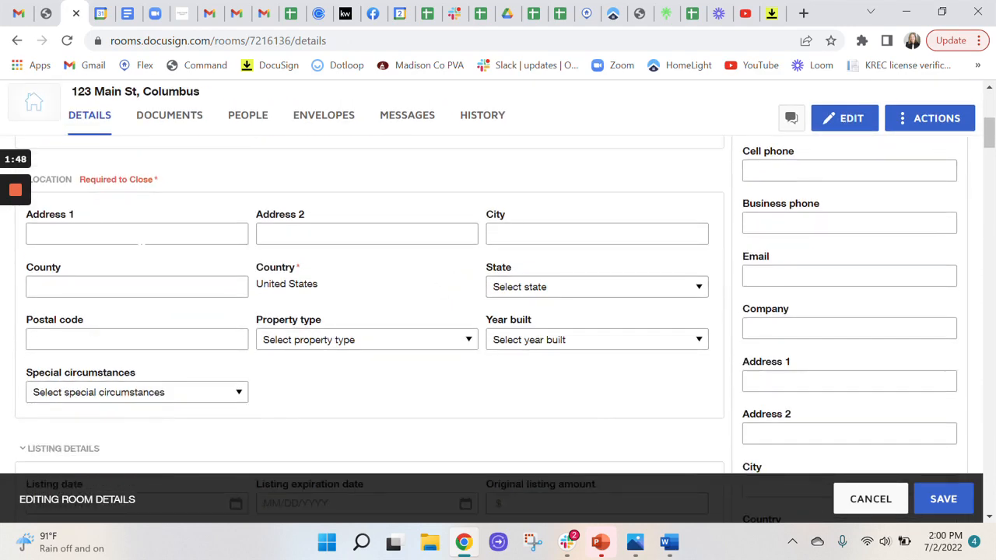
pyautogui.click(137, 234)
pyautogui.write('123')
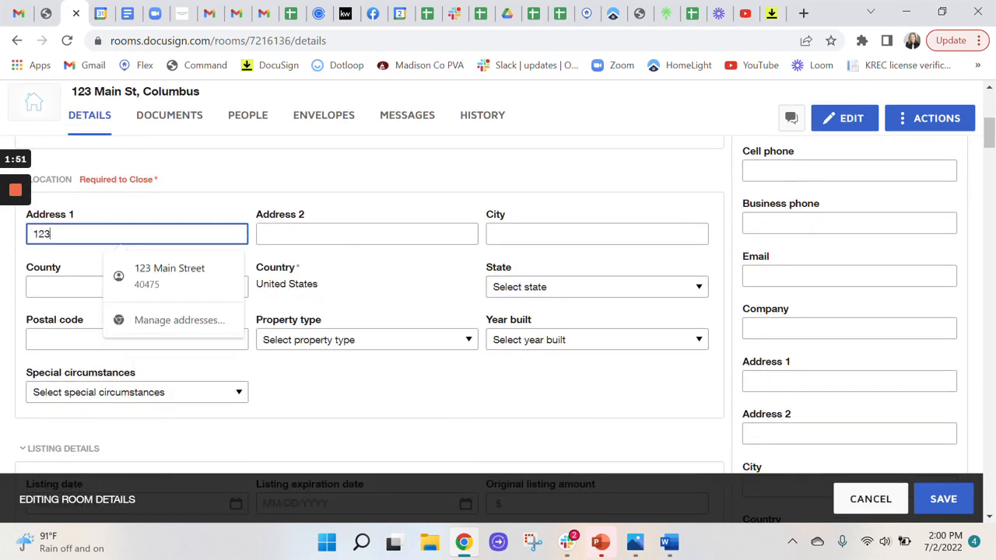
pyautogui.write(' Main St')
# Enter the property's city and set the state to Ohio in the Location section
pyautogui.press('Tab')
pyautogui.press('Tab')
pyautogui.write('Colu')
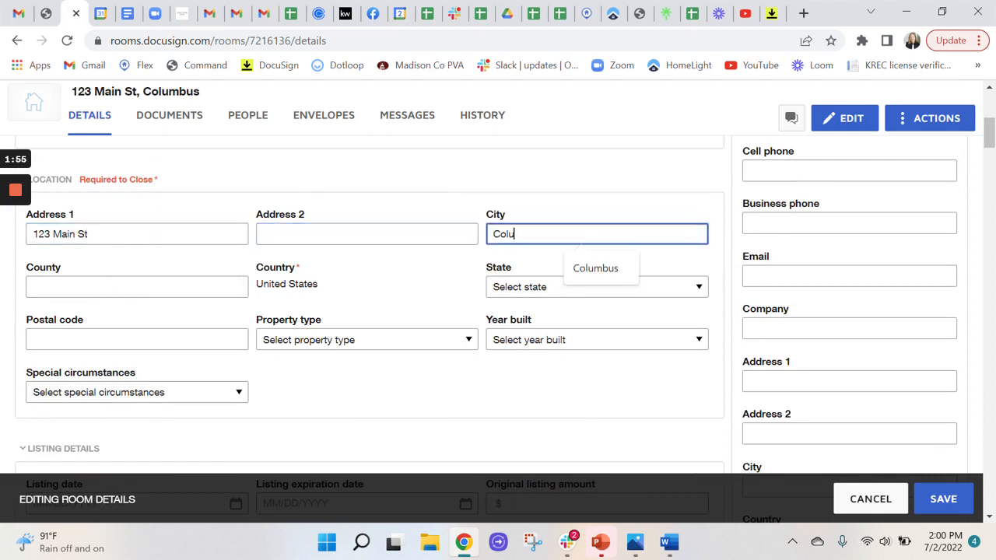
pyautogui.write('bus')
pyautogui.press('Tab')
pyautogui.press('Tab')
pyautogui.press('o')
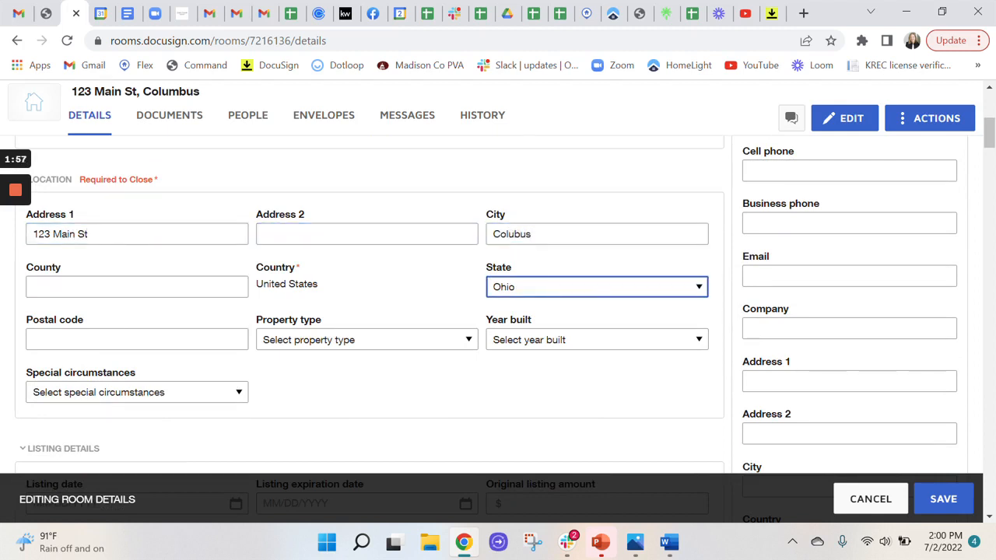
pyautogui.press('Tab')
# Collapse the Seller 1, Seller 2, Listing Agent 1 and Listing Agent 2 sections of the room details
pyautogui.scroll(-1, 391, 366)
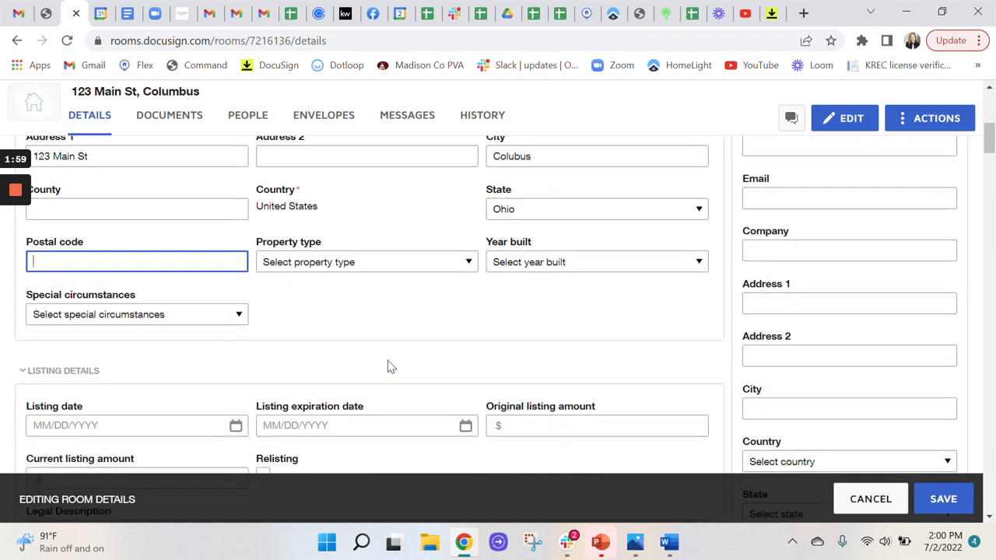
pyautogui.scroll(-5, 390, 366)
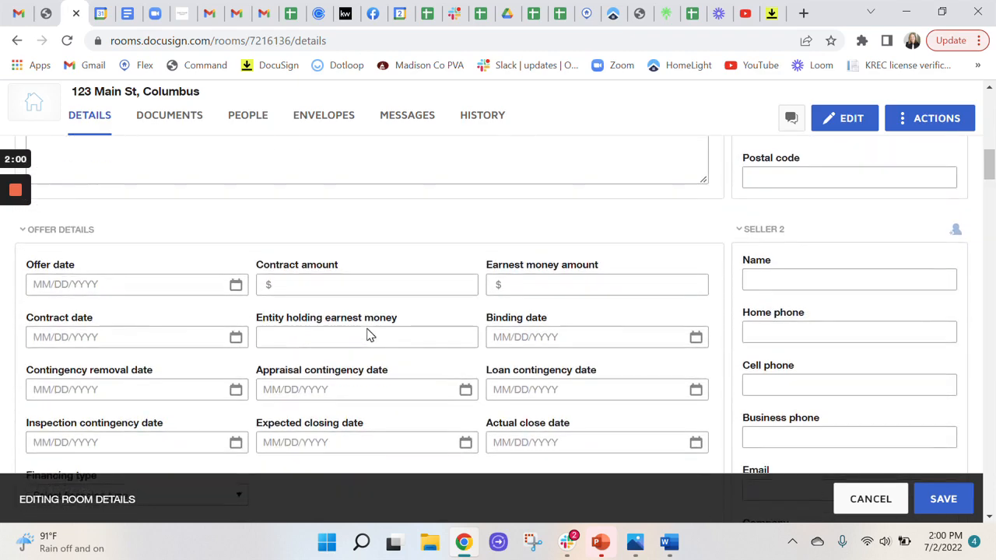
pyautogui.scroll(-1, 370, 335)
pyautogui.scroll(7, 370, 335)
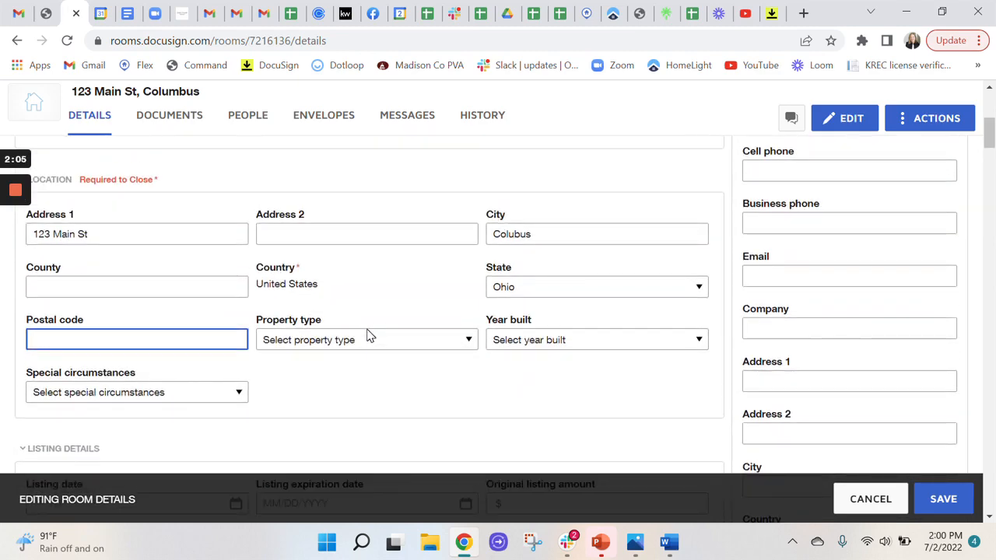
pyautogui.scroll(1, 369, 335)
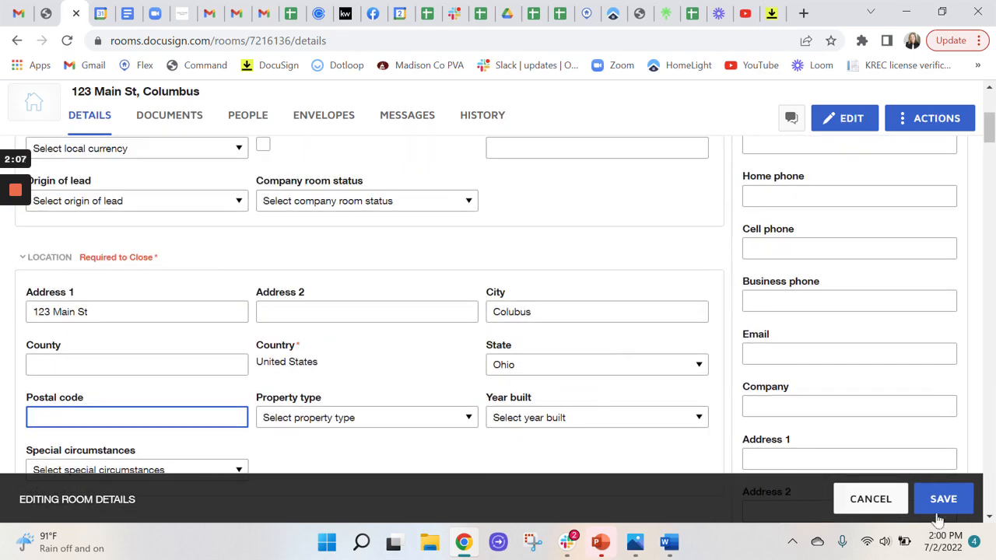
pyautogui.scroll(4, 852, 272)
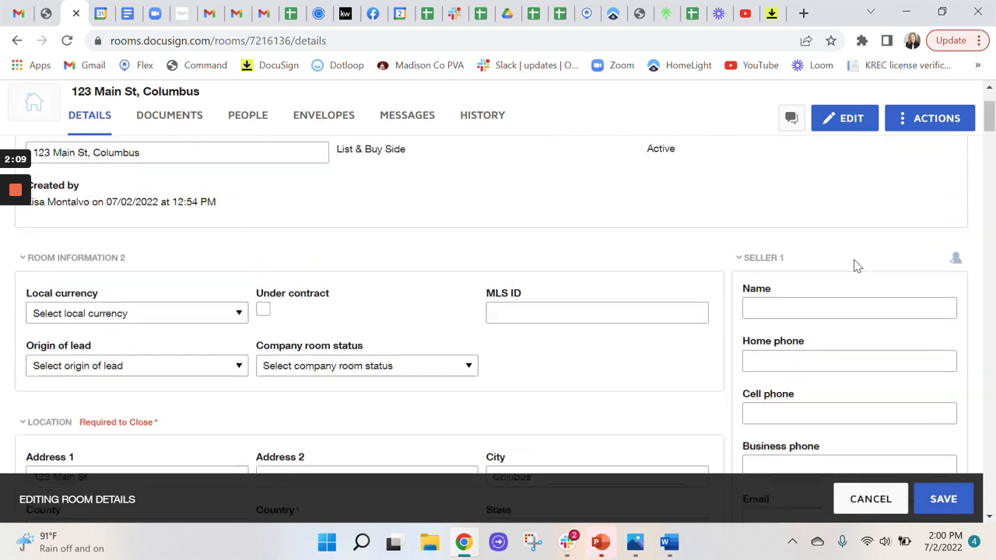
pyautogui.scroll(-3, 818, 327)
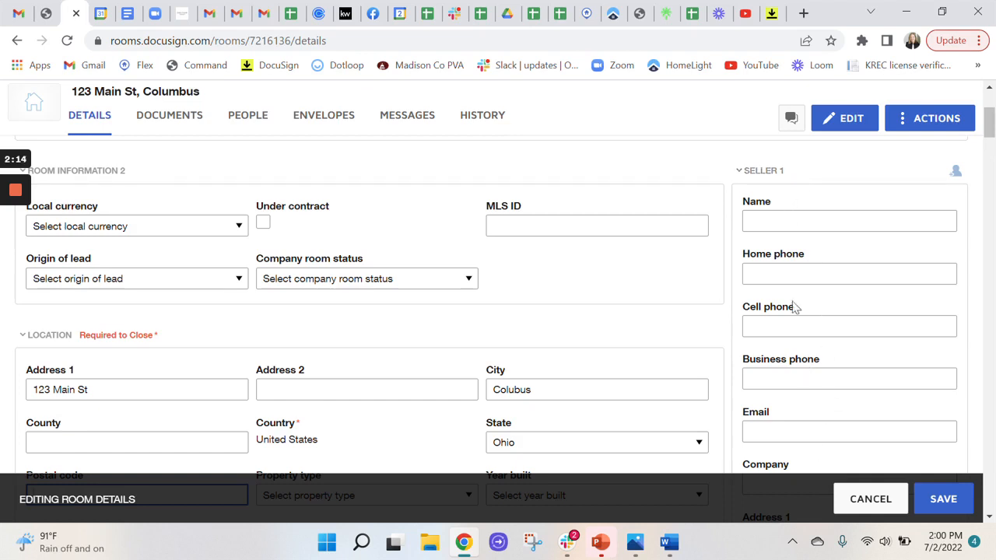
pyautogui.click(768, 173)
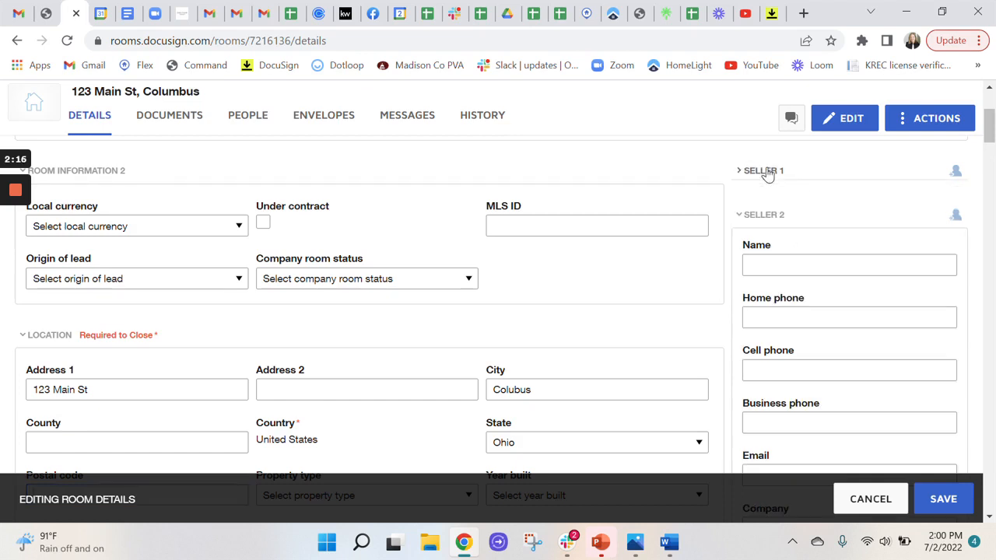
pyautogui.click(763, 216)
pyautogui.click(777, 262)
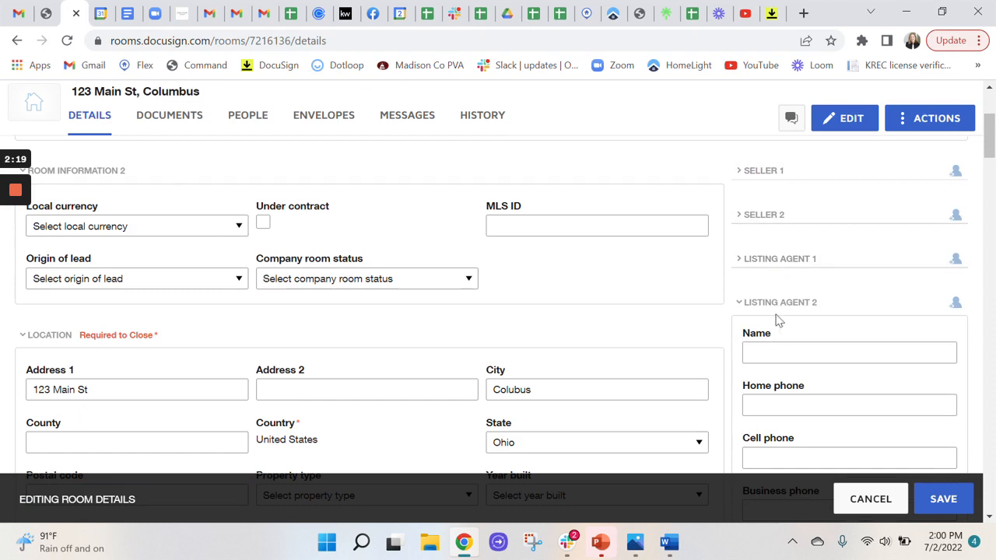
pyautogui.click(778, 303)
# Fill in the first buyer's full name and email address in the Buyer 1 section
pyautogui.scroll(-2, 801, 358)
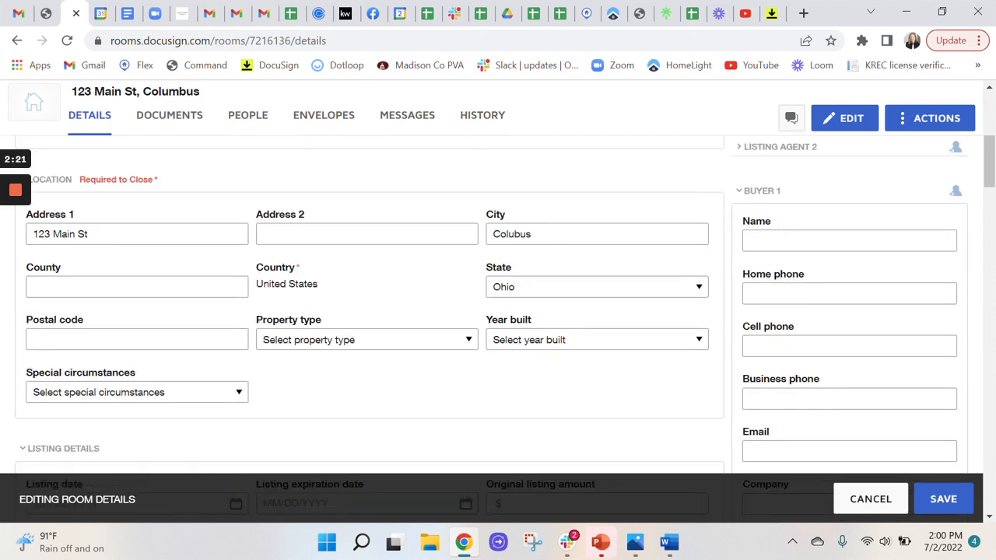
pyautogui.click(781, 240)
pyautogui.write('Donald ')
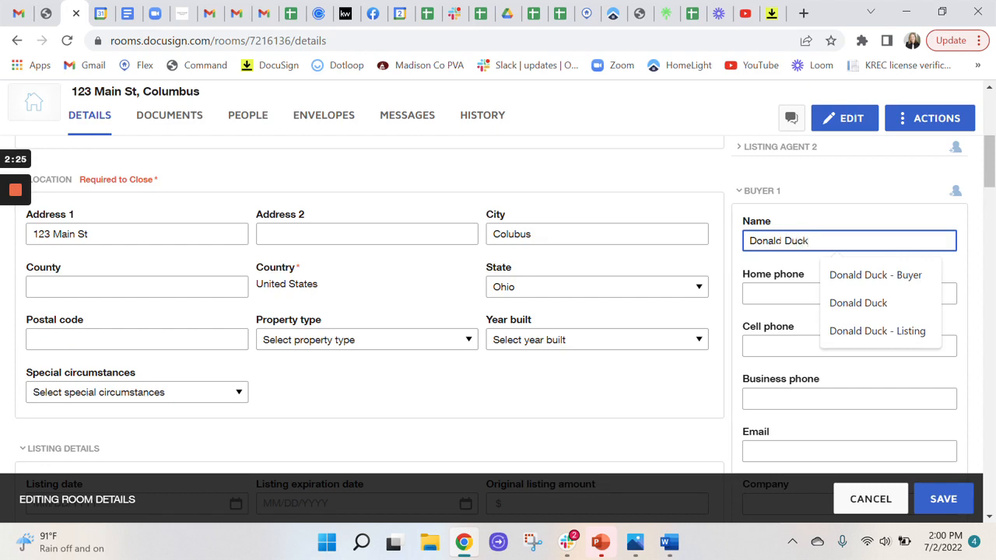
pyautogui.write('Duck')
pyautogui.scroll(-1, 763, 311)
pyautogui.click(751, 374)
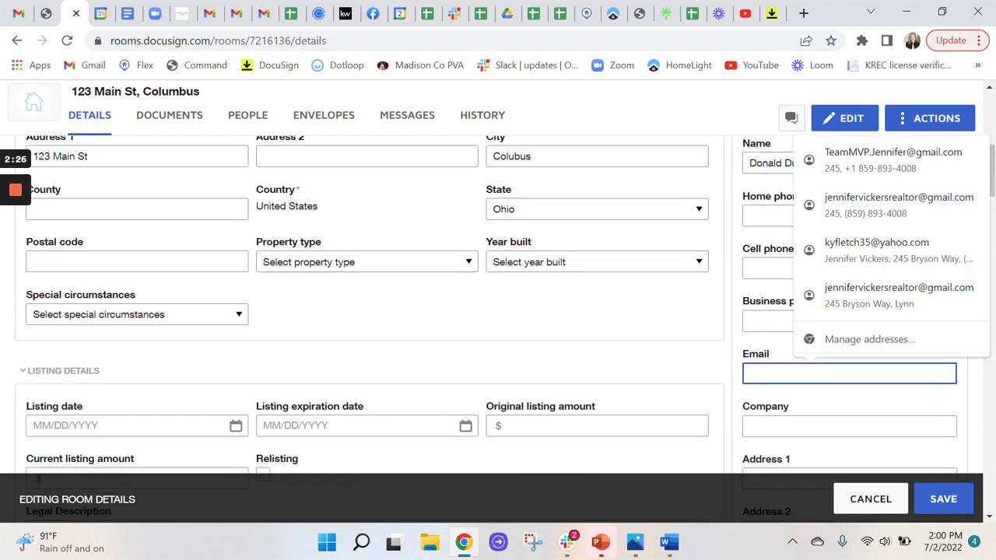
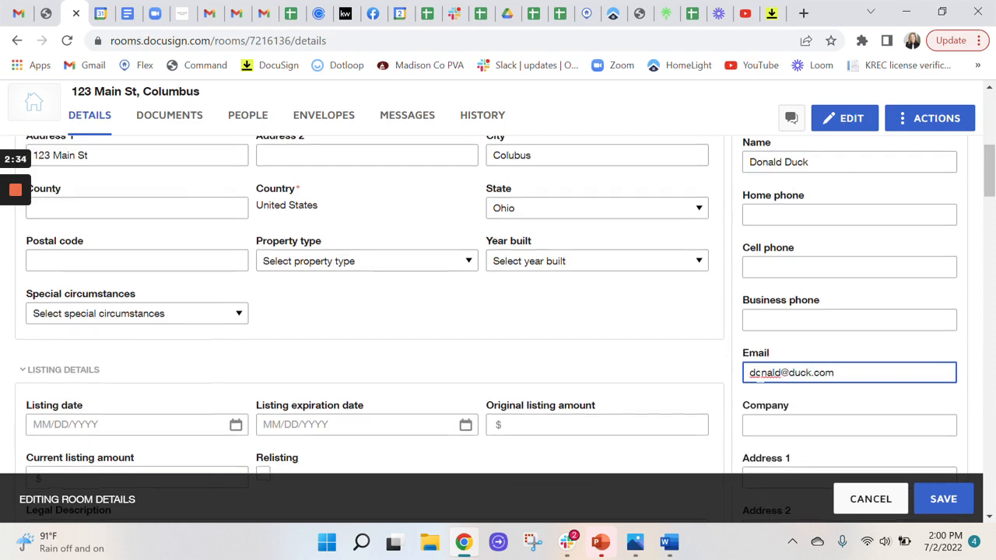
# Enter the second buyer's full name in the Buyer 2 section
pyautogui.scroll(-5, 759, 377)
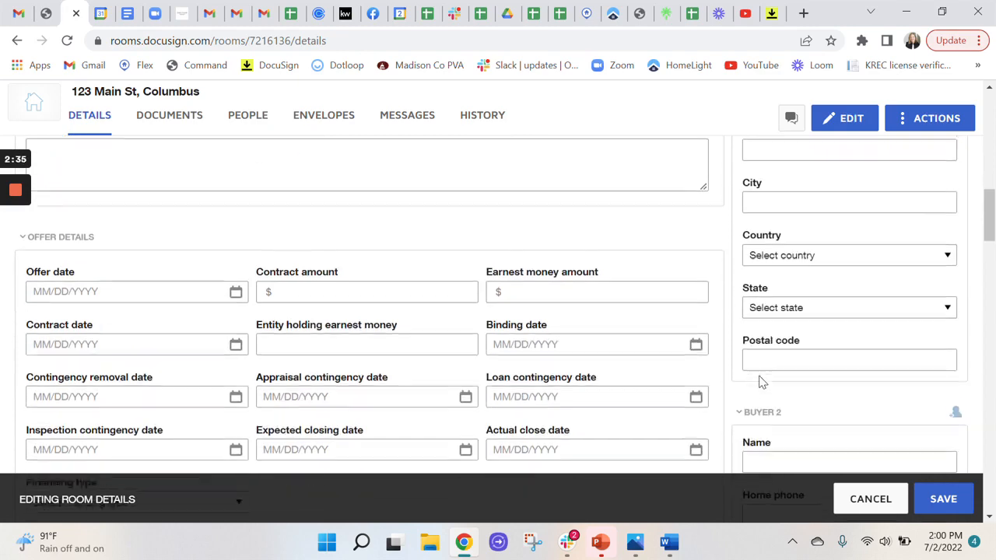
pyautogui.scroll(-2, 498, 311)
pyautogui.click(766, 300)
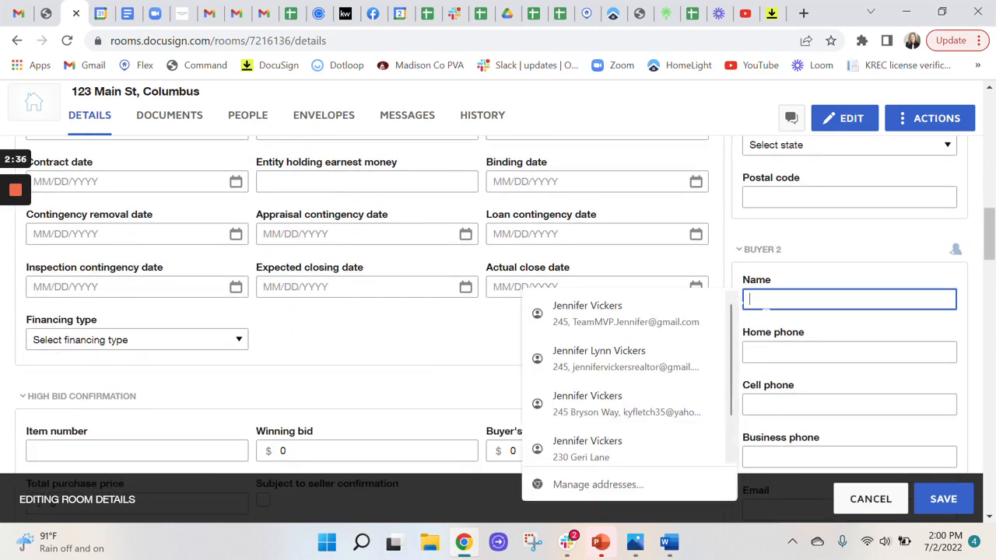
pyautogui.write('Daisy')
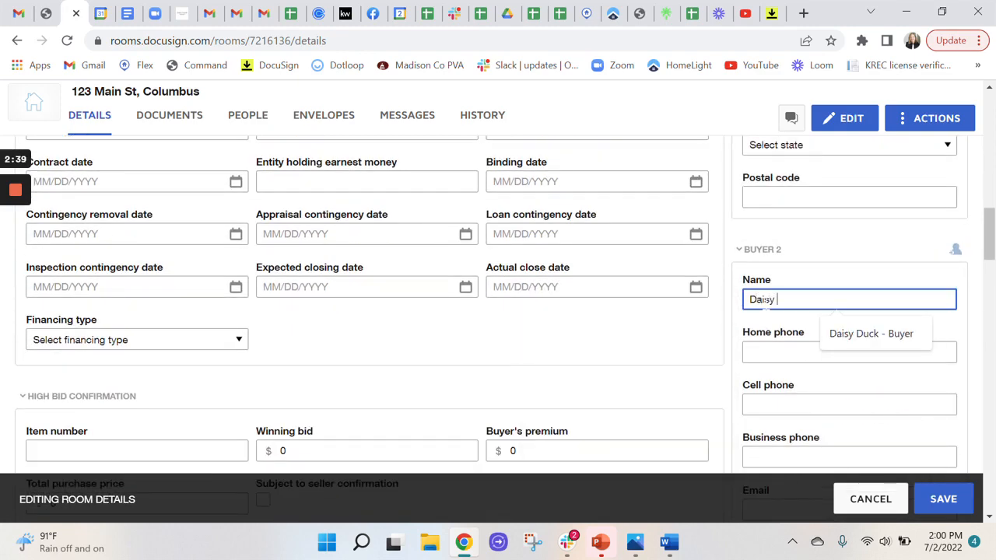
pyautogui.write(' Duck')
# Fill in the second buyer's email address in the Buyer 2 section
pyautogui.press('Tab')
pyautogui.press('Tab')
pyautogui.press('Tab')
pyautogui.press('Tab')
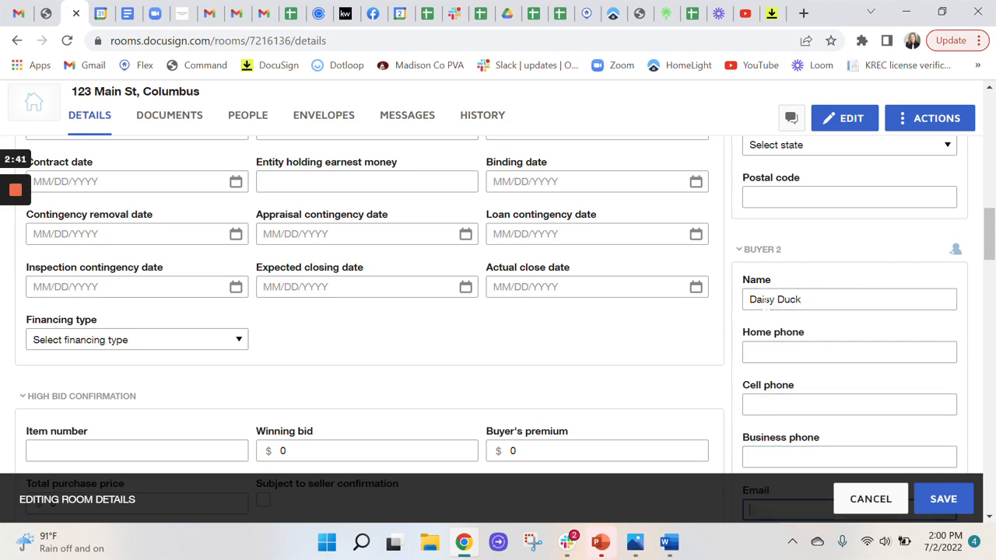
pyautogui.scroll(-2, 768, 302)
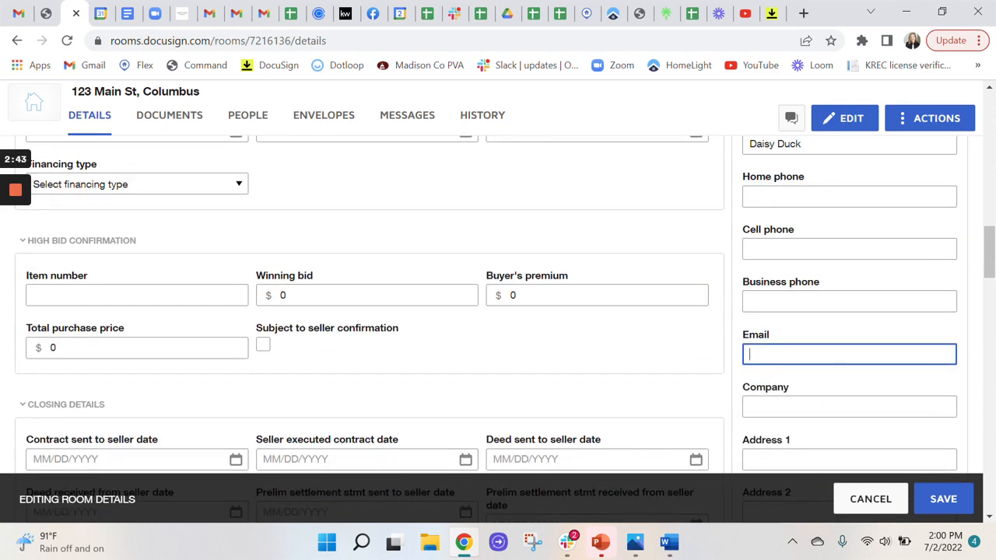
# Enter the buyer agent's full name in the Buyer Agent 1 section
pyautogui.scroll(-10, 777, 311)
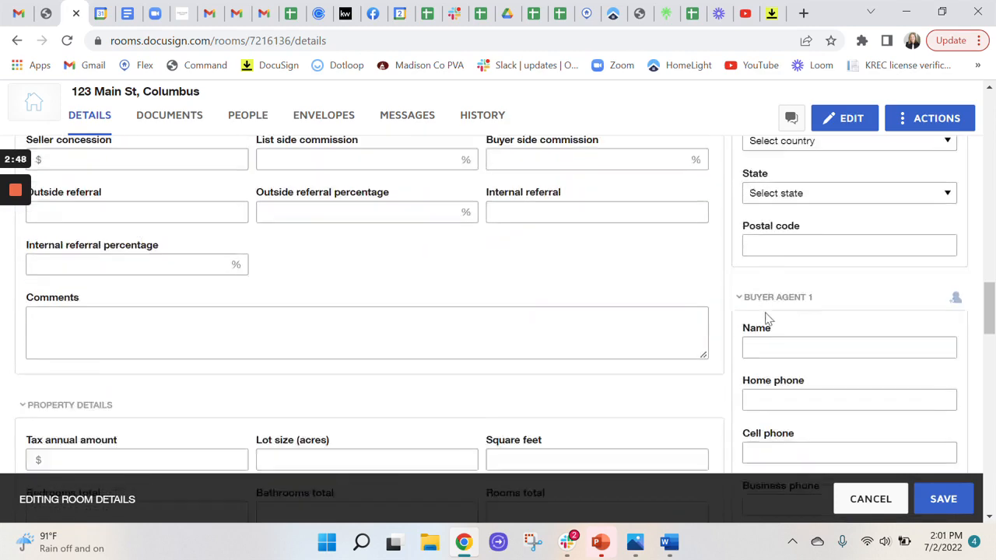
pyautogui.scroll(-2, 776, 312)
pyautogui.scroll(5, 776, 311)
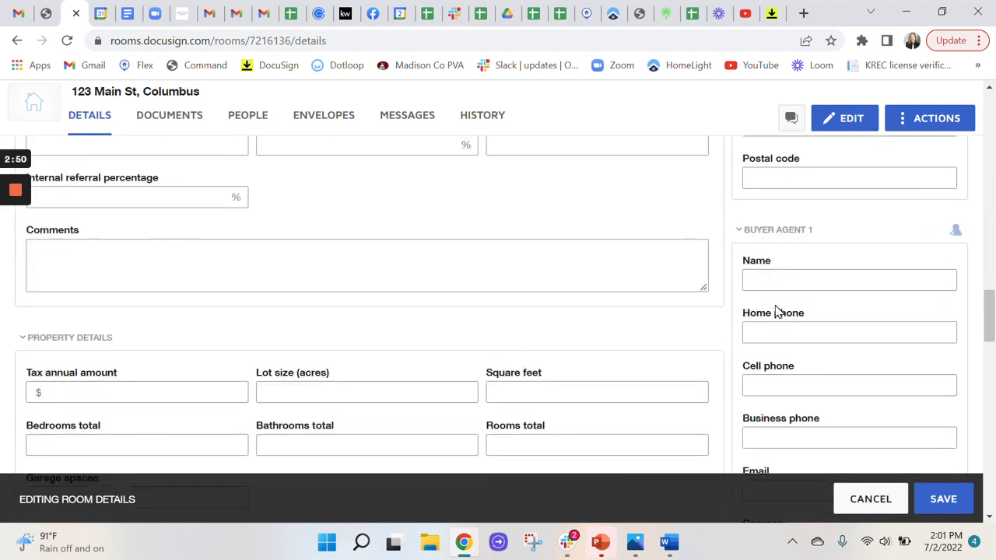
pyautogui.click(786, 281)
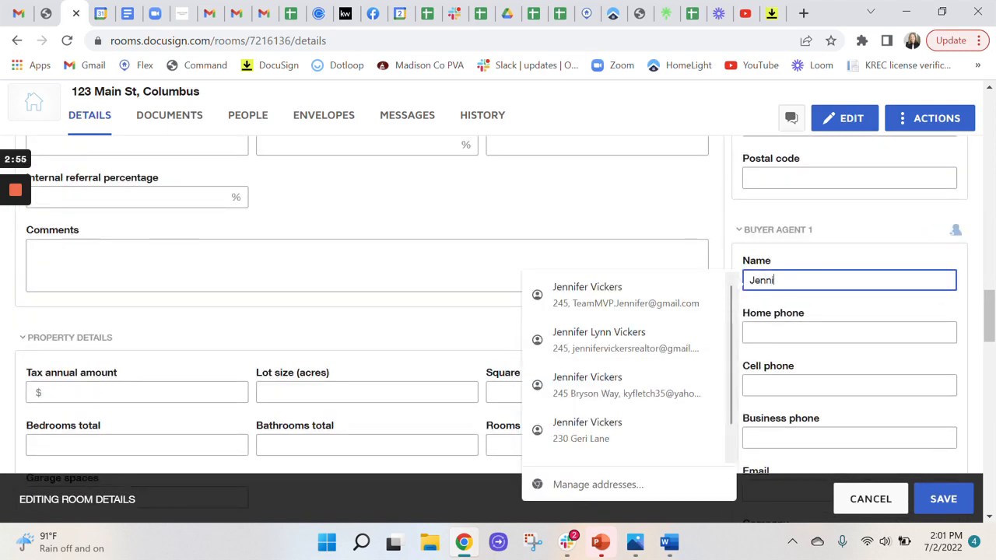
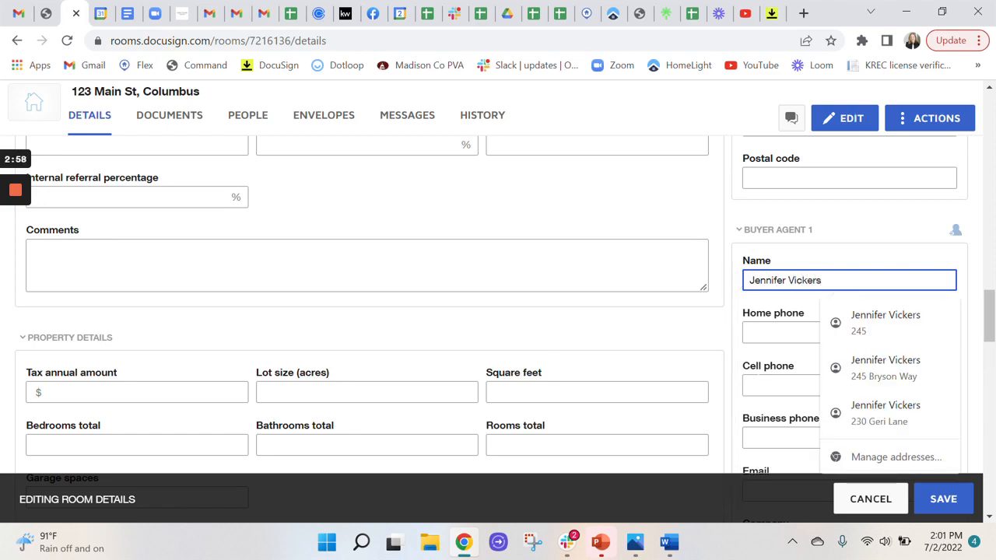
# Fill in the buyer agent's email address in the Buyer Agent 1 section and save the room details
pyautogui.scroll(-2, 760, 352)
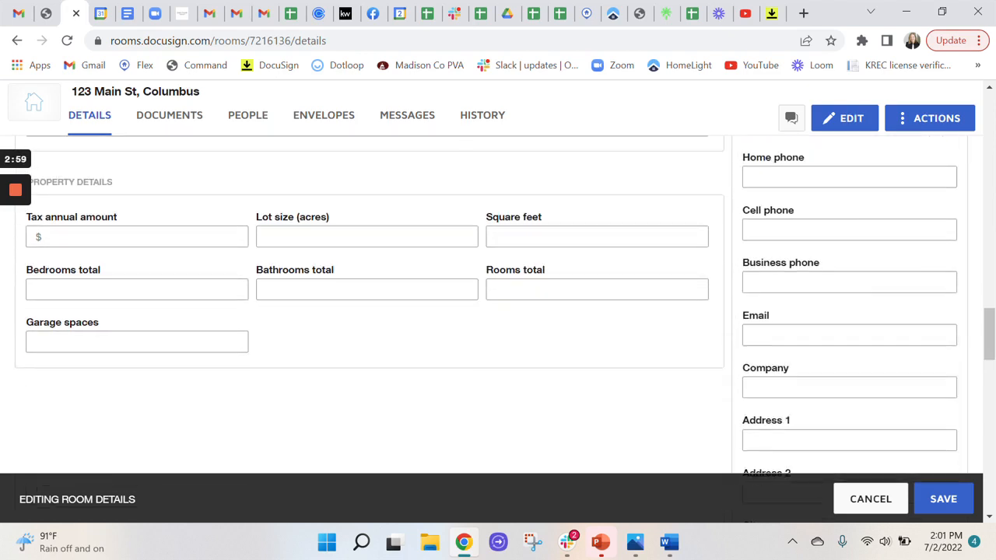
pyautogui.click(770, 332)
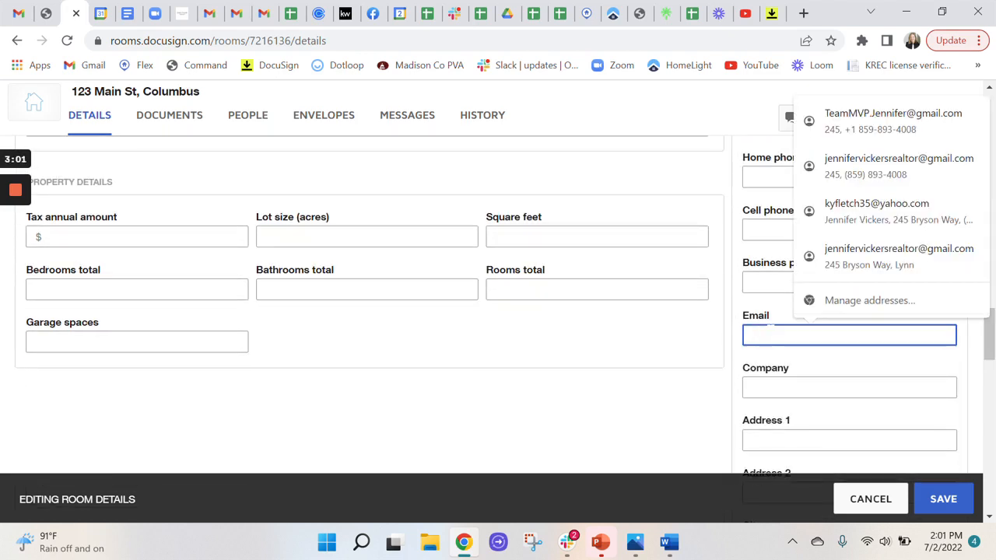
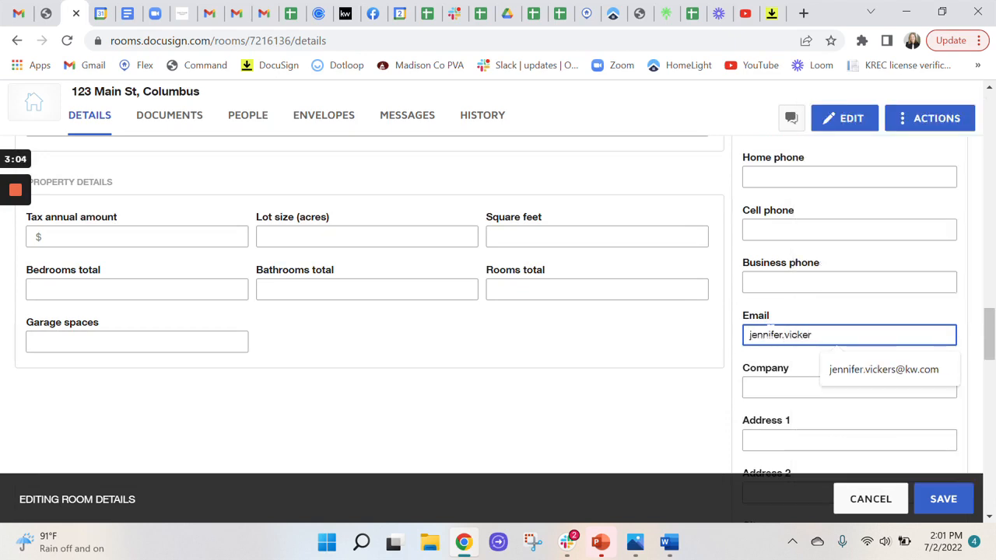
pyautogui.click(831, 372)
pyautogui.scroll(-4, 835, 378)
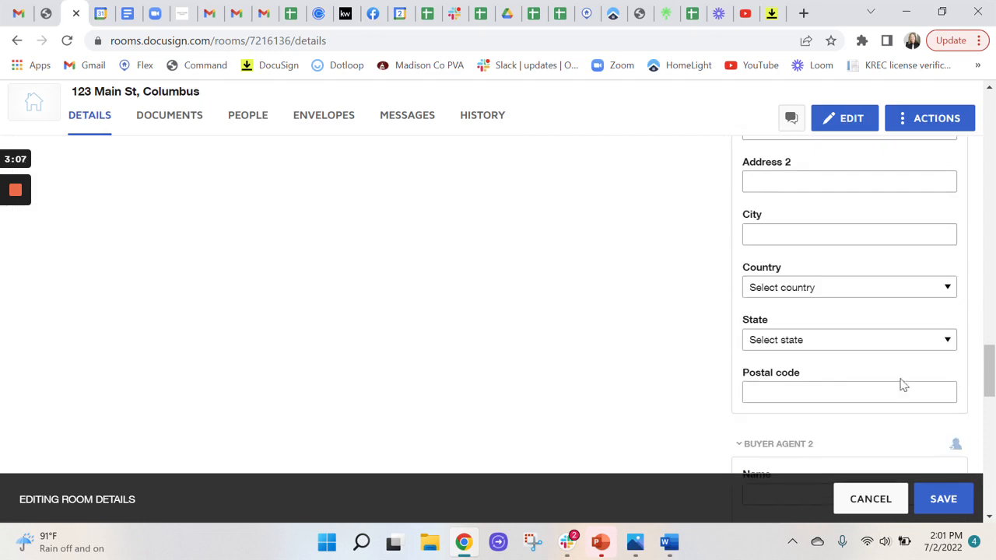
pyautogui.click(942, 500)
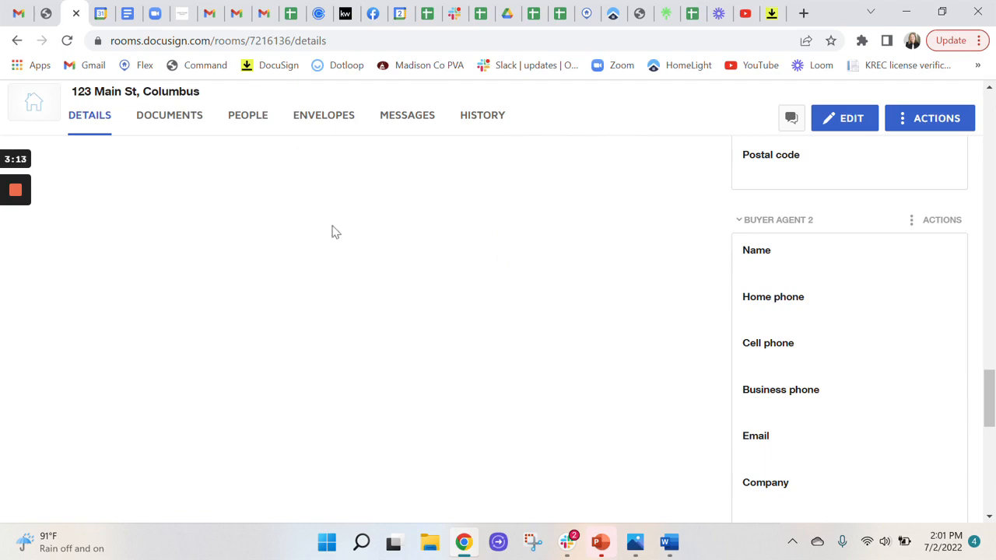
# Open the CBOR - Real Estate Purchase Contract form from the room's documents
pyautogui.scroll(5, 331, 231)
pyautogui.click(168, 124)
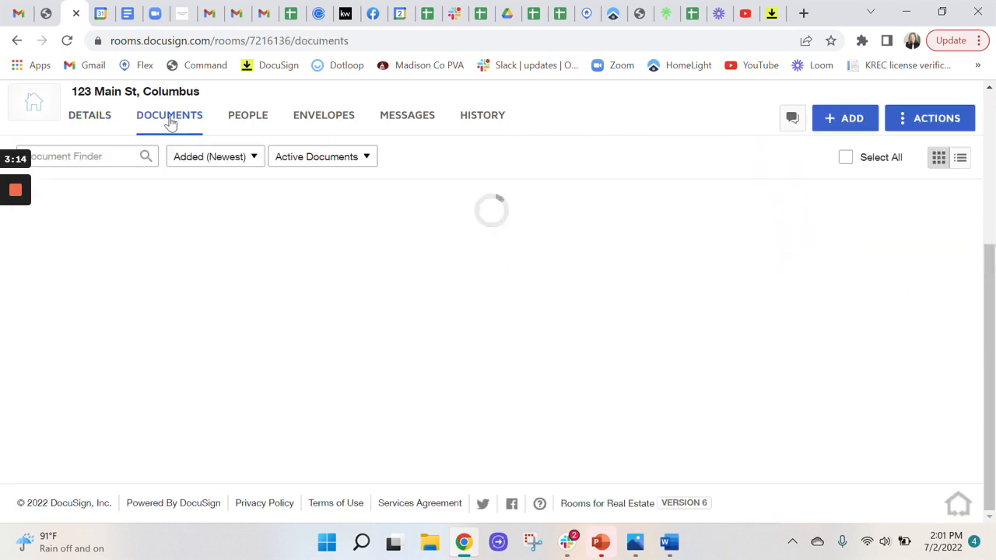
pyautogui.scroll(4, 340, 270)
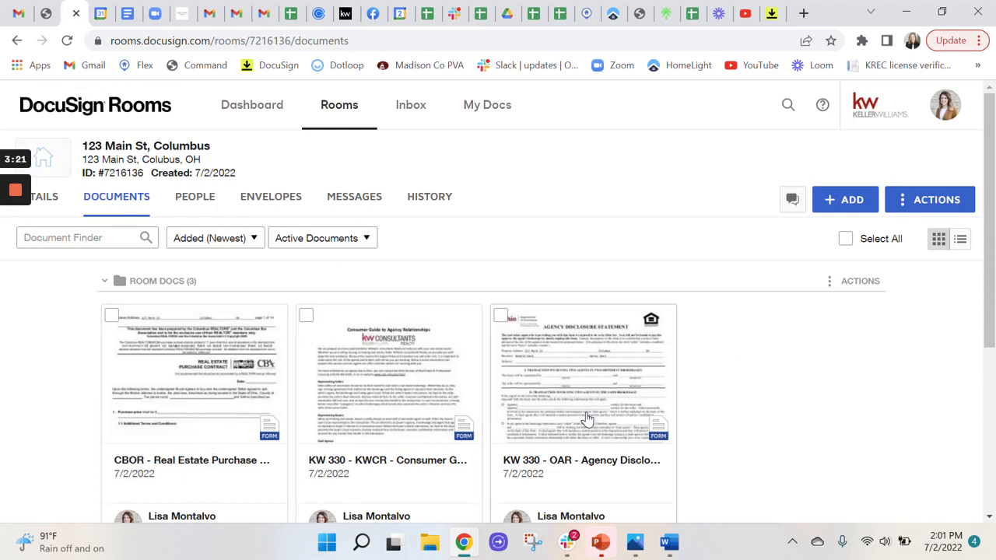
pyautogui.click(195, 351)
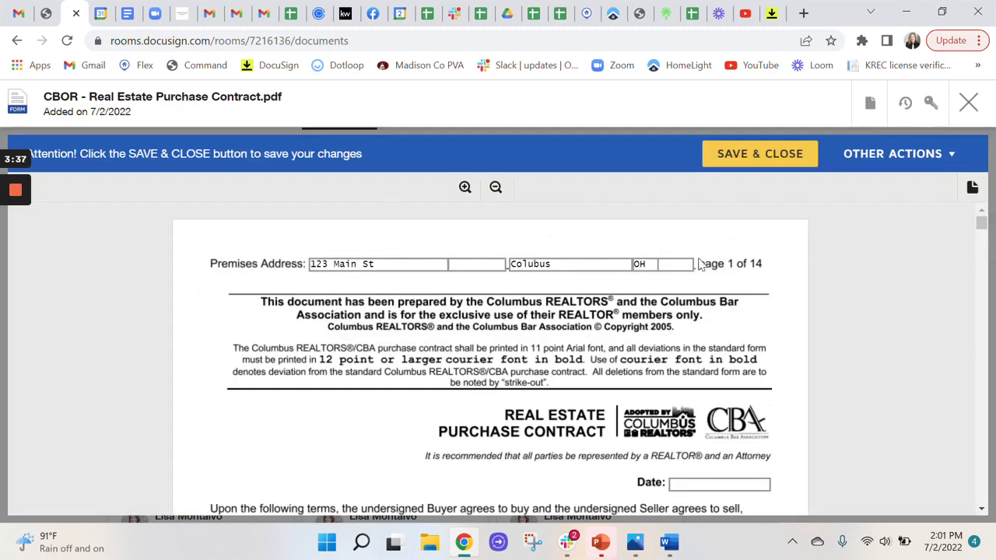
# Set the purchase price in section 1 of the contract to 200,000
pyautogui.scroll(-3, 356, 343)
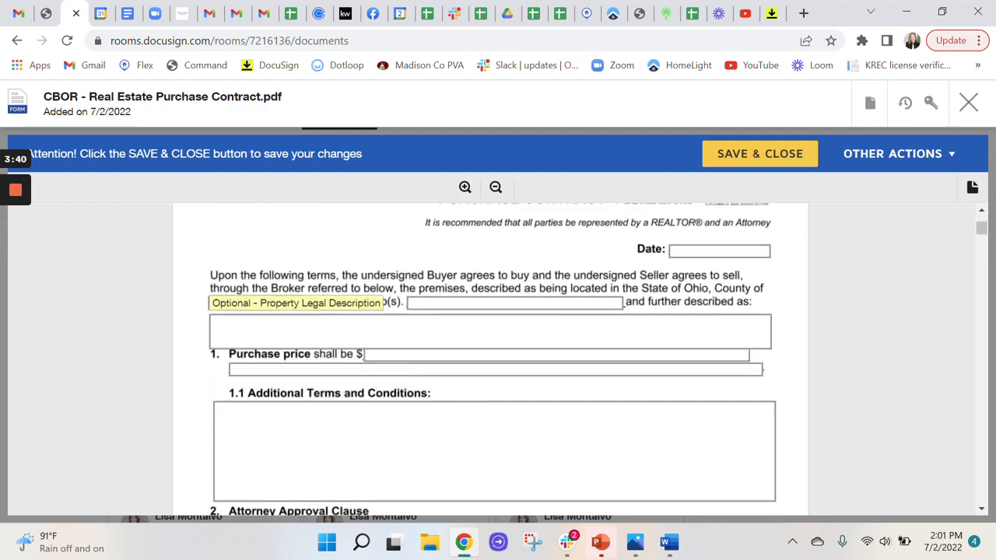
pyautogui.click(387, 355)
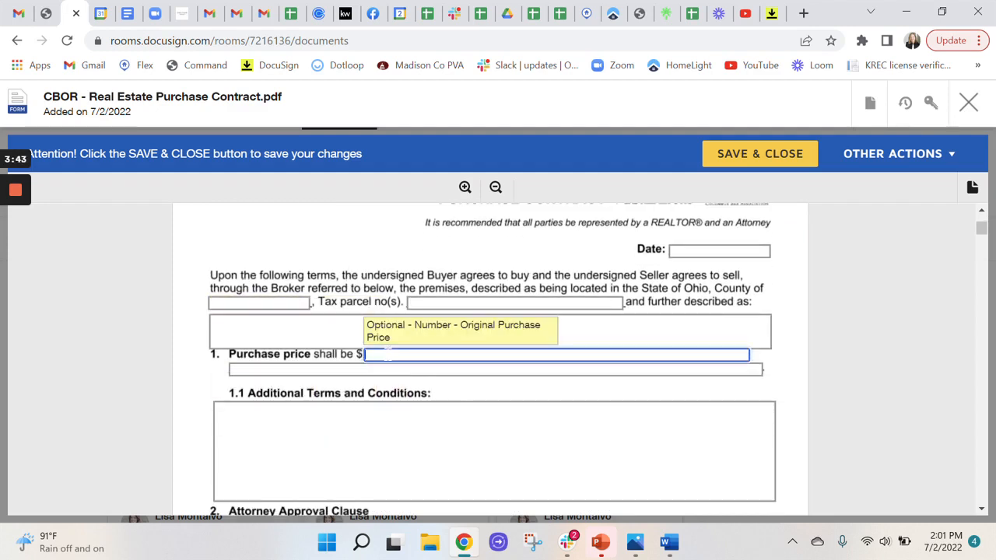
pyautogui.write('200,0')
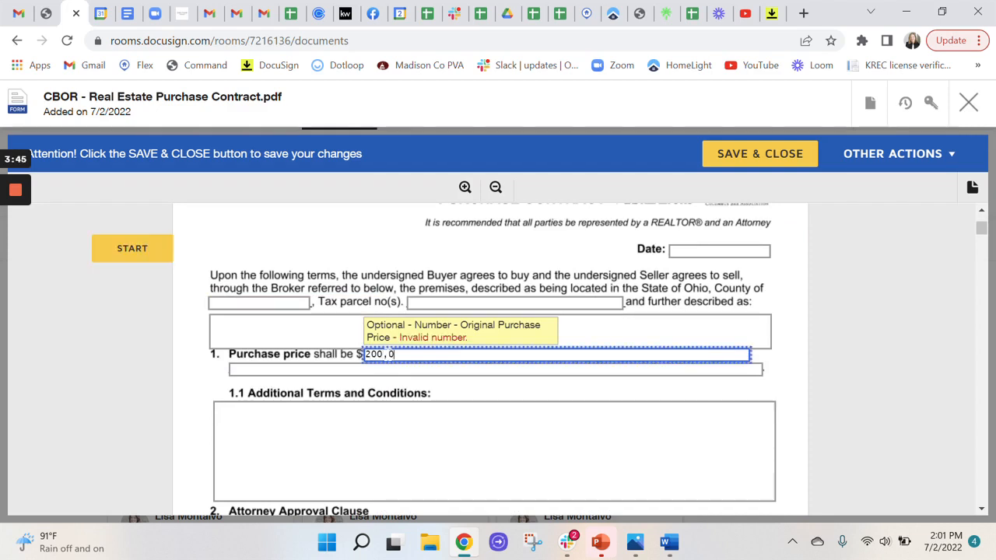
pyautogui.write('00')
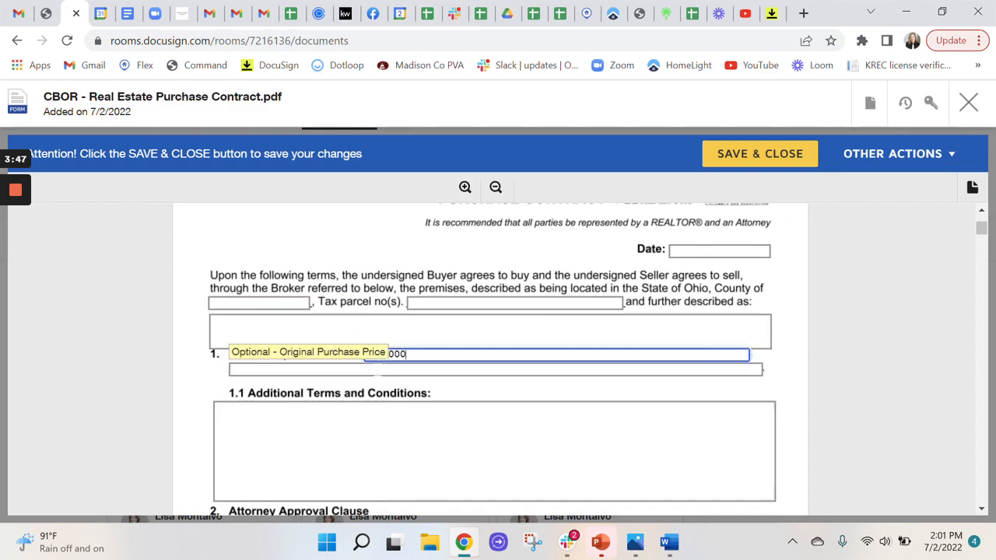
# Write out the purchase price on the line below the amount as "Two hundred thousand and no/dollars"
pyautogui.click(377, 370)
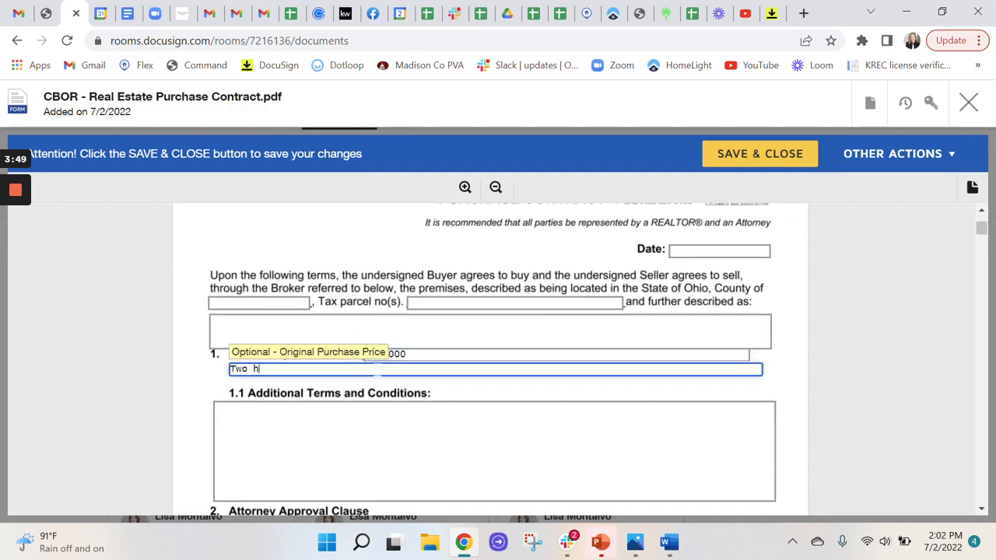
pyautogui.write('Two hundred thousand and no/do')
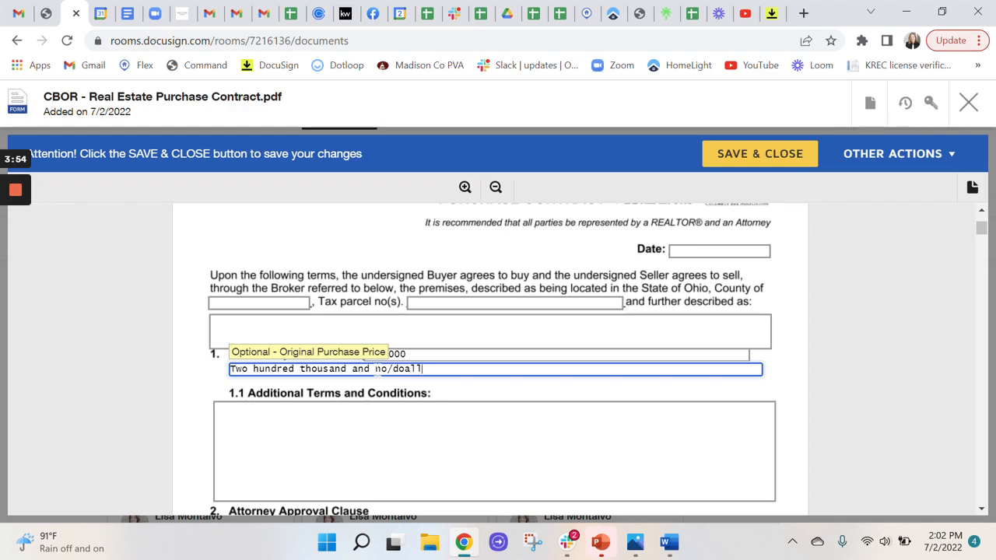
pyautogui.write('llars')
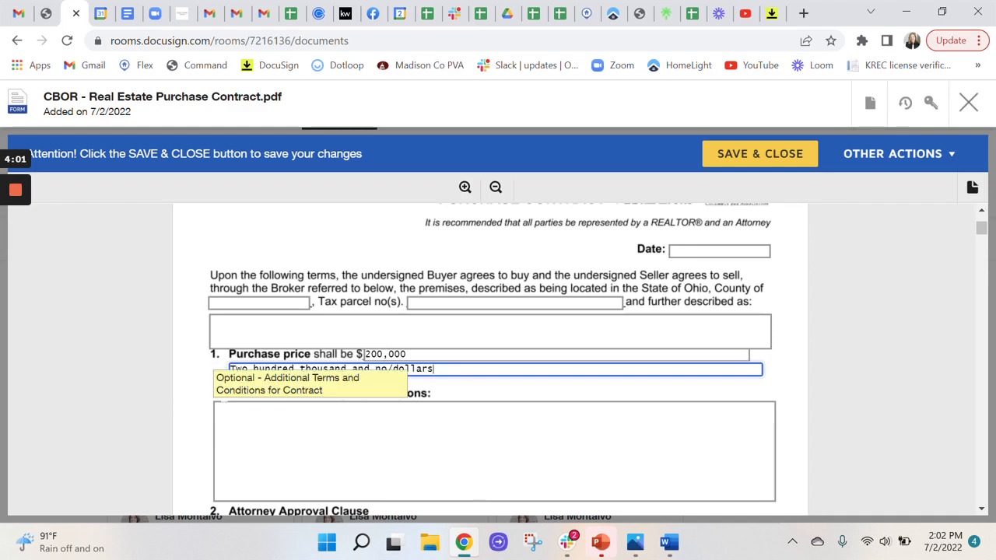
# Correct the written-out purchase price to read "Two hundred thousand dollars and no/cents"
pyautogui.scroll(-1, 366, 273)
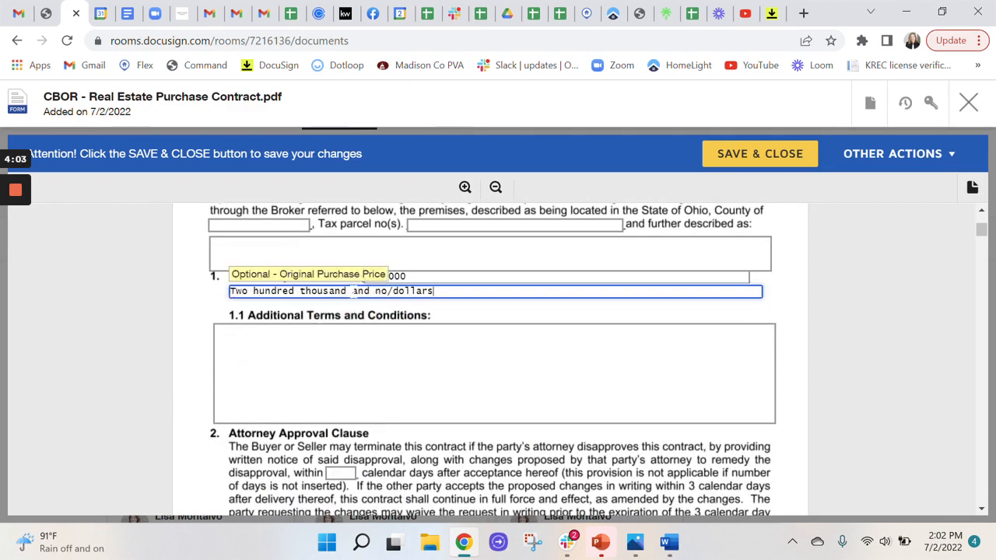
pyautogui.write('dollars')
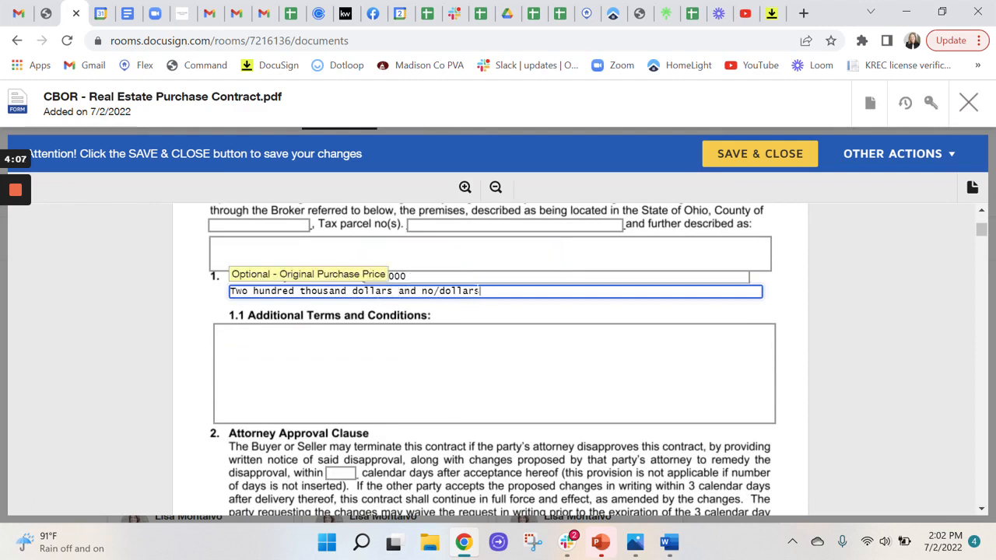
pyautogui.moveTo(480, 291); pyautogui.dragTo(440, 292)
pyautogui.write('cents')
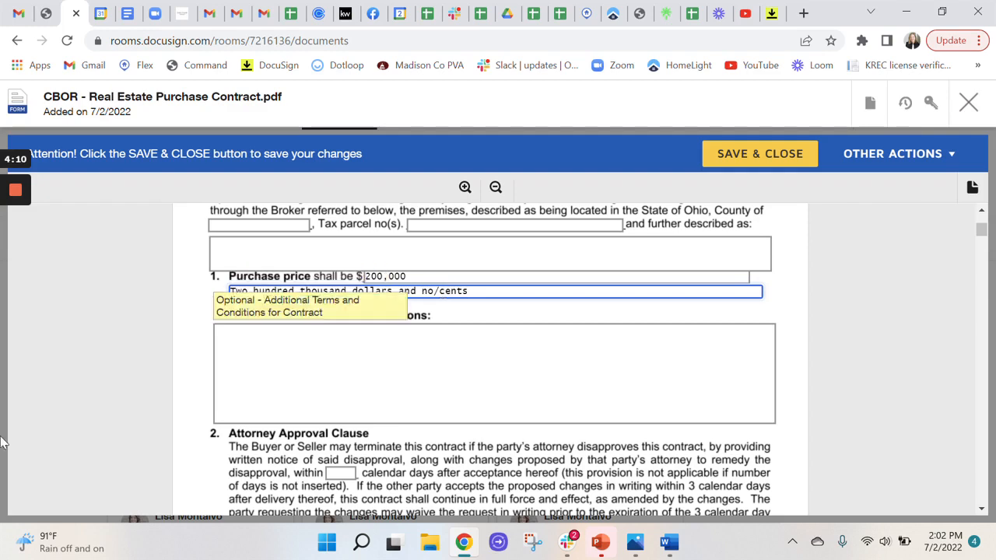
# Review the remaining contract sections, from the attorney approval and financing clauses through the buyer and seller signature page
pyautogui.scroll(-2, 187, 348)
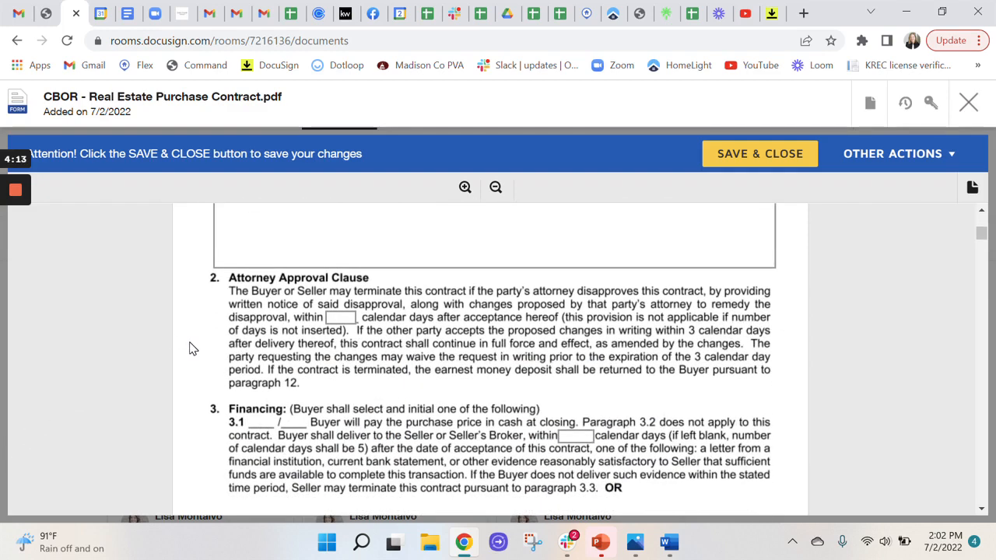
pyautogui.scroll(-1, 199, 335)
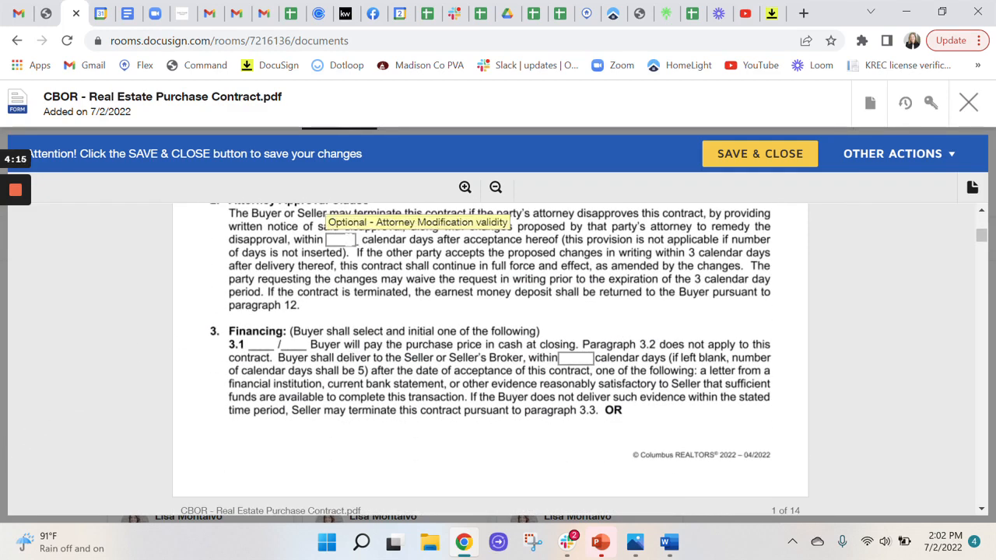
pyautogui.click(349, 240)
pyautogui.click(576, 359)
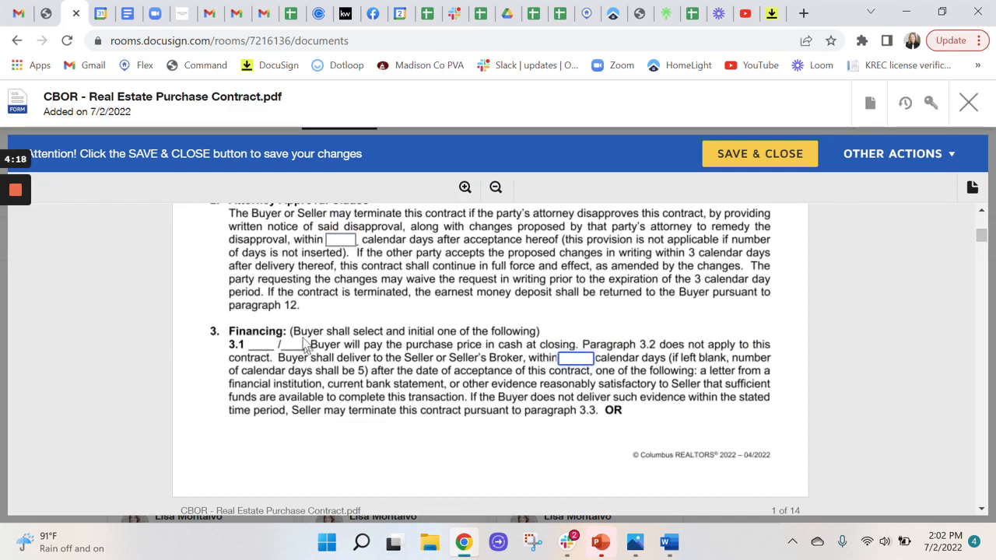
pyautogui.scroll(-8, 317, 367)
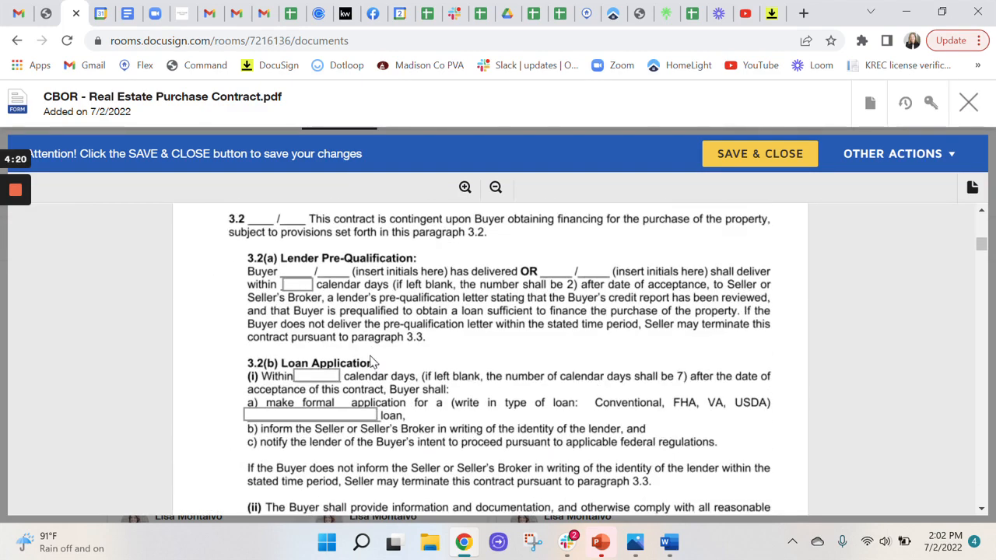
pyautogui.scroll(-10, 360, 353)
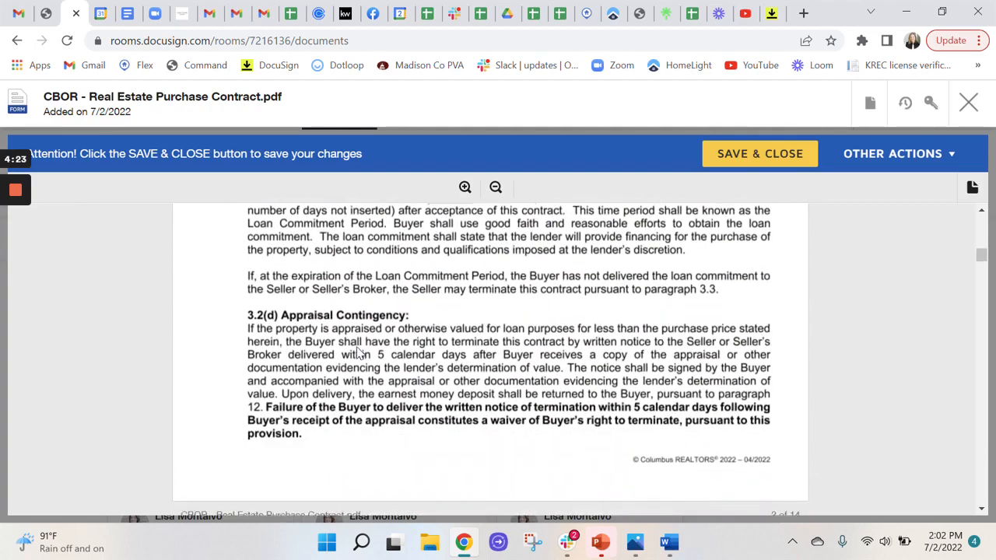
pyautogui.scroll(-10, 359, 353)
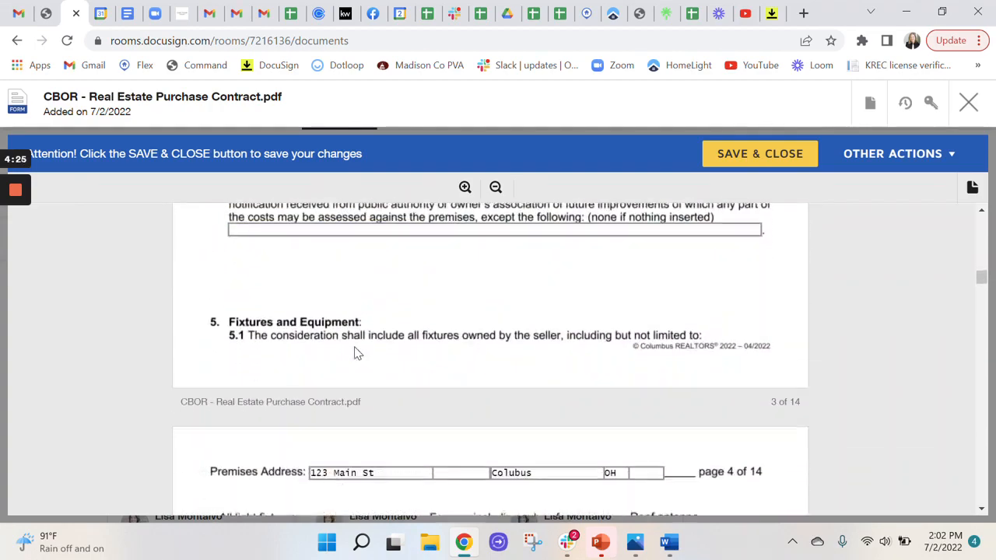
pyautogui.scroll(-10, 357, 352)
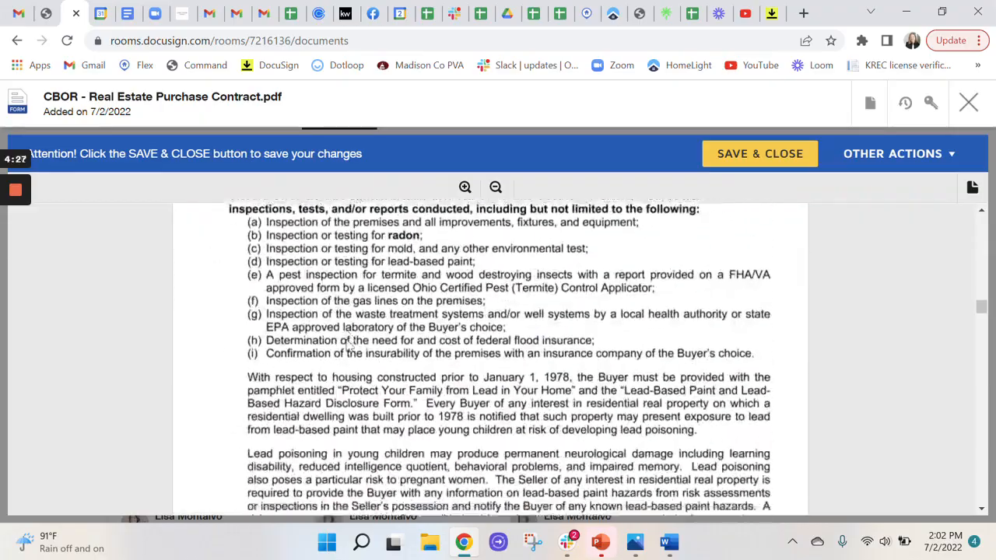
pyautogui.moveTo(980, 313); pyautogui.dragTo(989, 483)
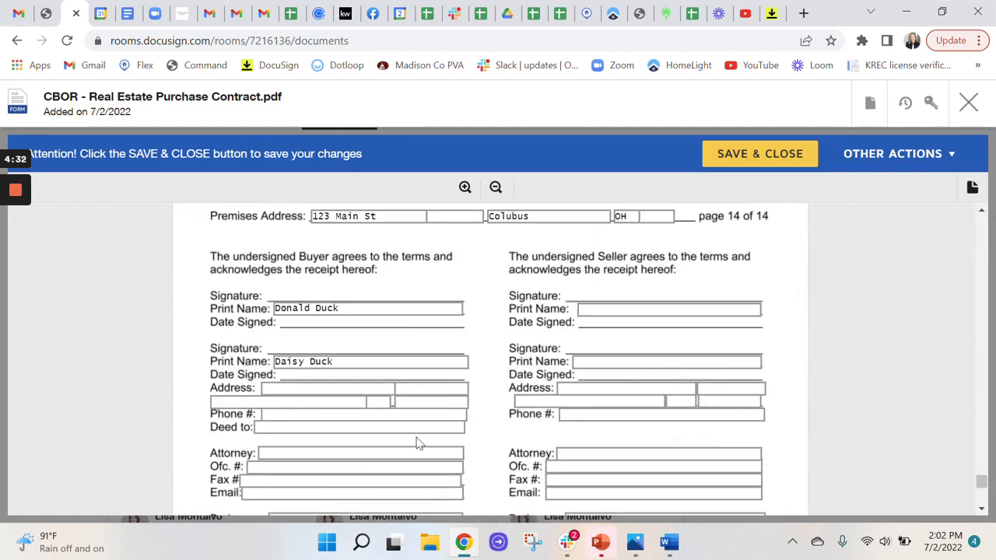
pyautogui.scroll(-4, 623, 342)
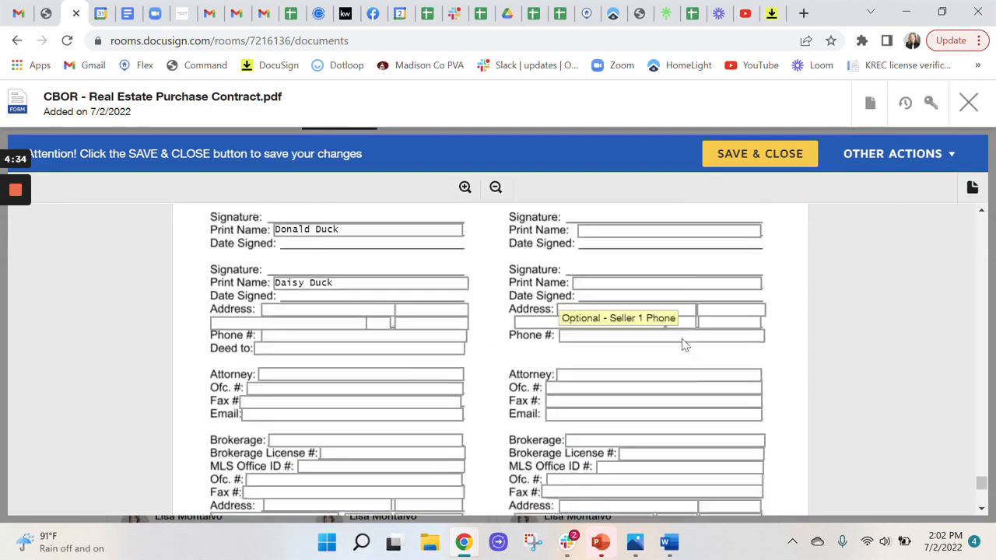
pyautogui.scroll(1, 693, 331)
pyautogui.scroll(10, 689, 329)
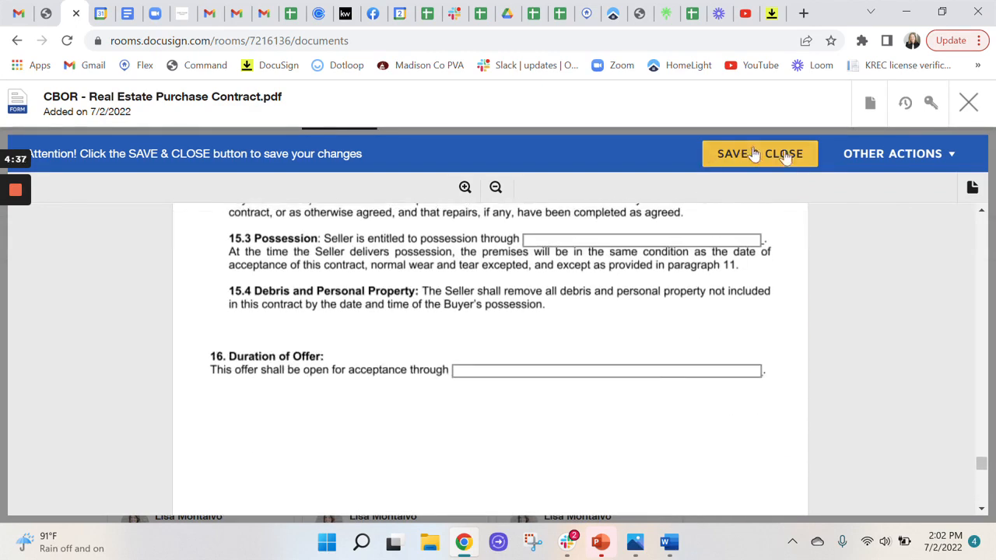
# Save and close the purchase contract, and open the KW 330 - OAR - Agency Disclosure Form
pyautogui.click(751, 163)
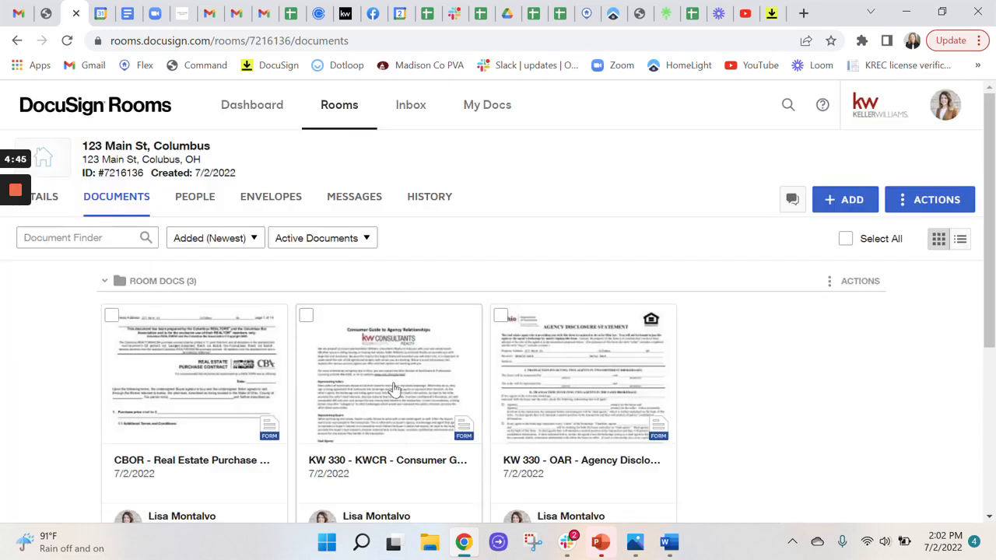
pyautogui.click(570, 382)
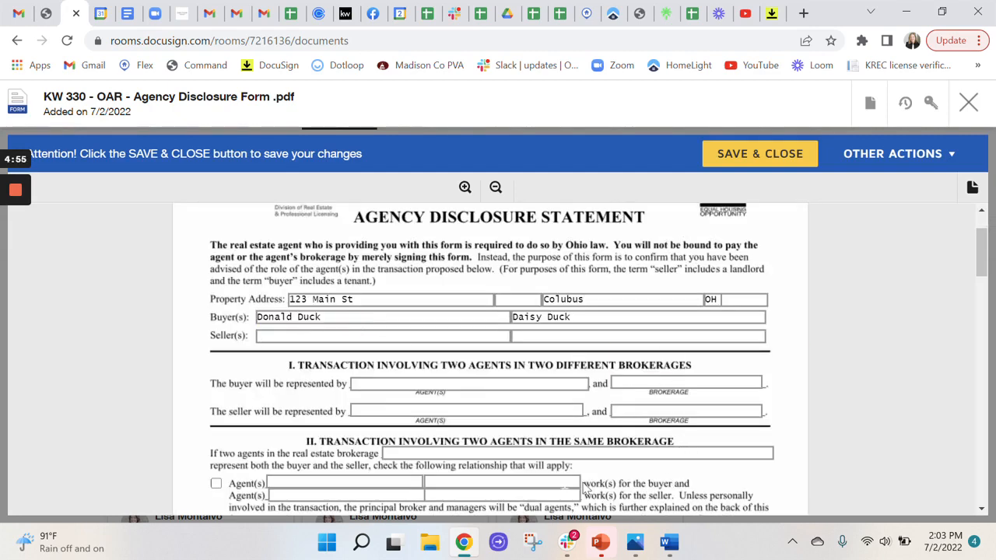
# Review the agency disclosure form down to the consent signature lines, and save and close it
pyautogui.scroll(-2, 467, 387)
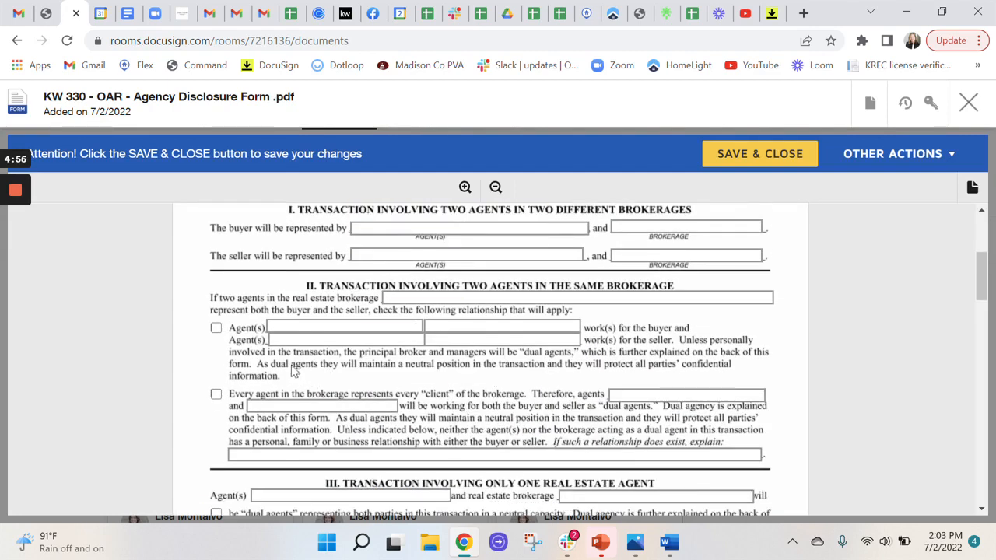
pyautogui.scroll(-2, 623, 336)
pyautogui.scroll(-6, 629, 349)
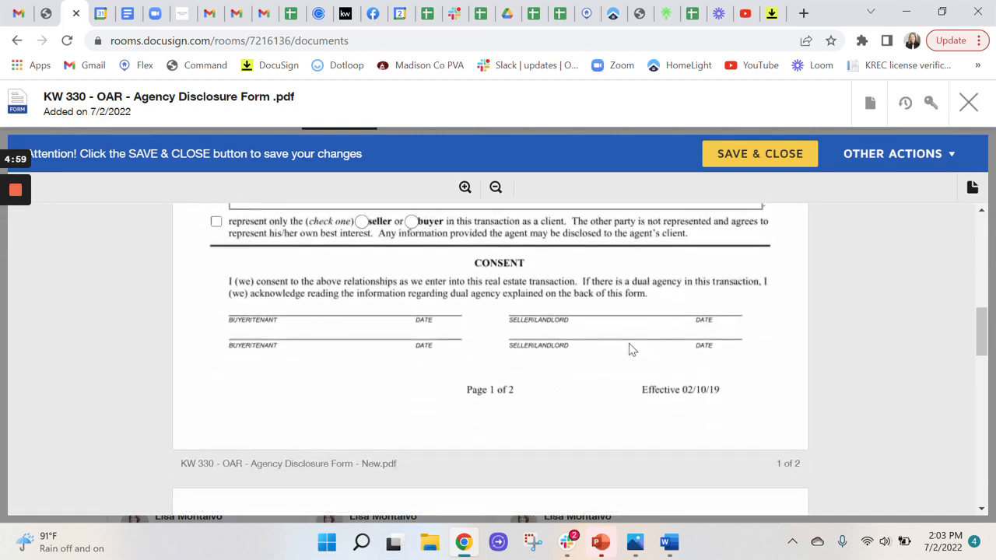
pyautogui.scroll(3, 638, 351)
pyautogui.click(789, 159)
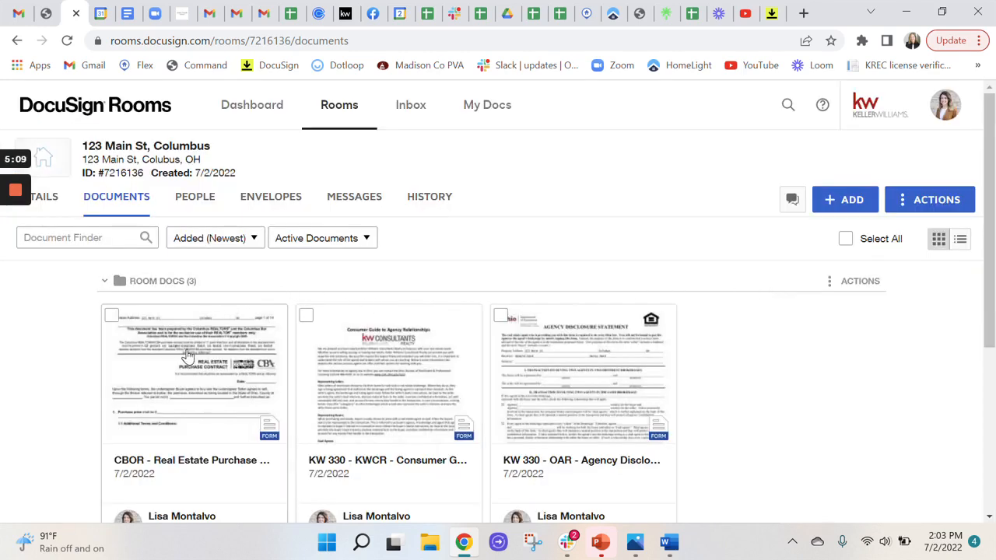
# Create an envelope from the purchase contract, the consumer guide and the agency disclosure form
pyautogui.click(112, 317)
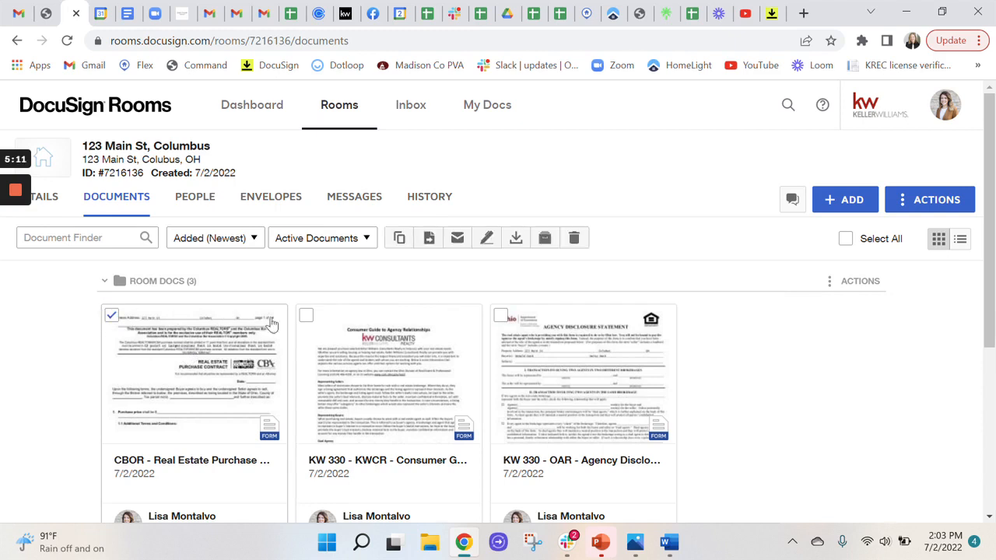
pyautogui.click(307, 316)
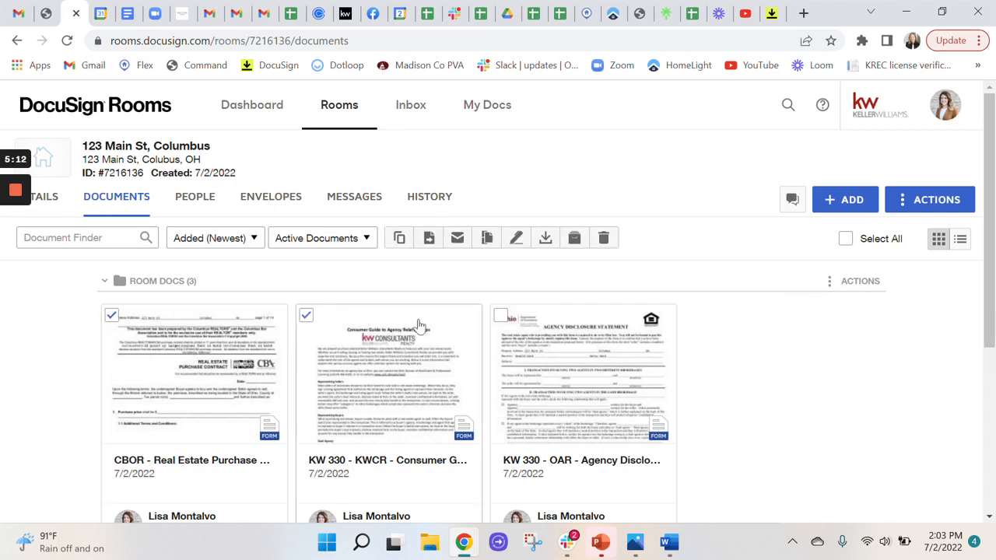
pyautogui.click(499, 318)
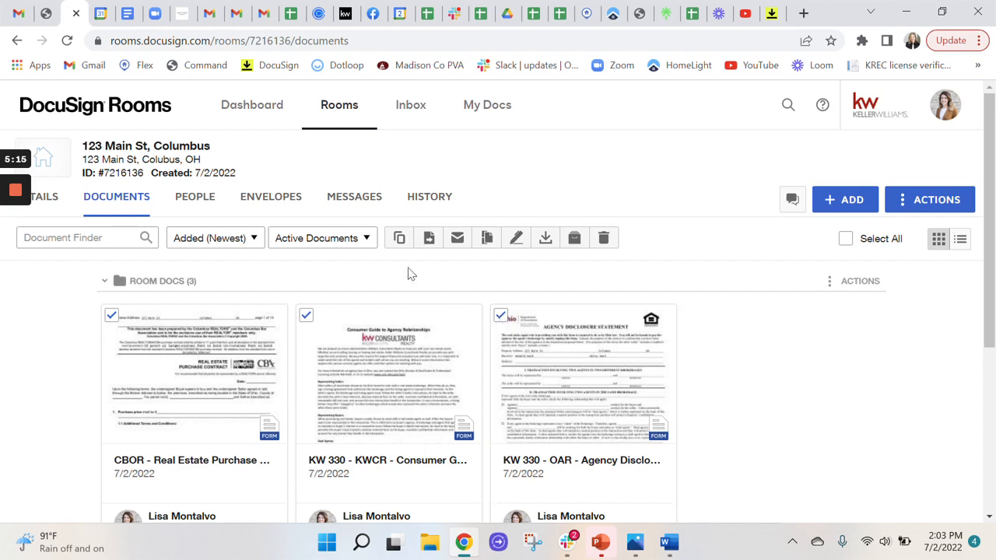
pyautogui.click(518, 243)
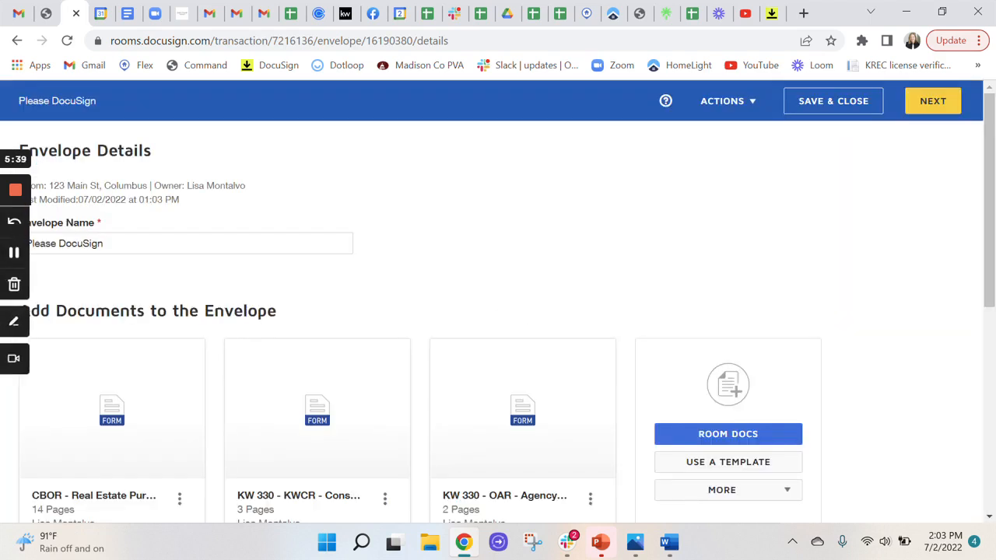
# Name the envelope "offer documents" and move the KWCR consumer guide ahead of the purchase contract
pyautogui.moveTo(114, 243); pyautogui.dragTo(23, 244)
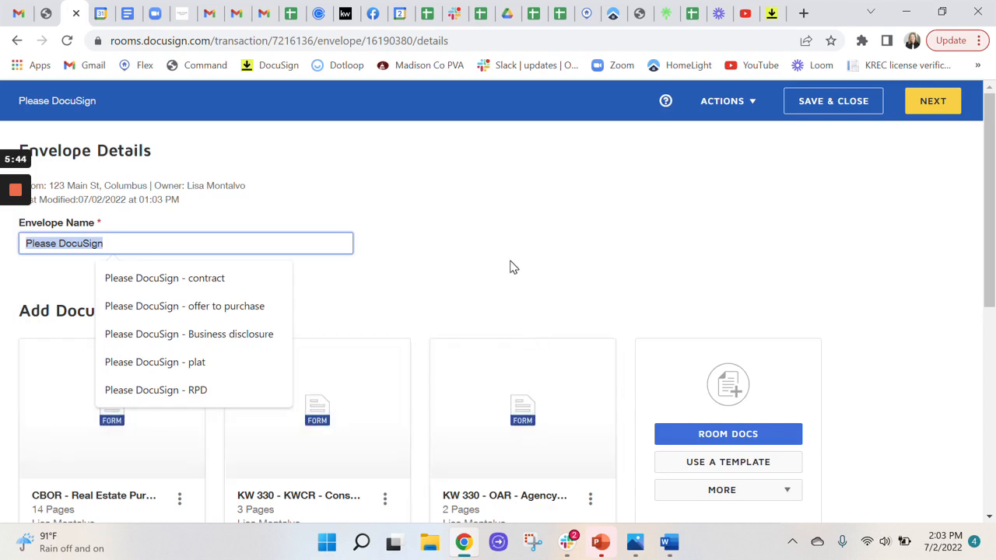
pyautogui.write('offer docu')
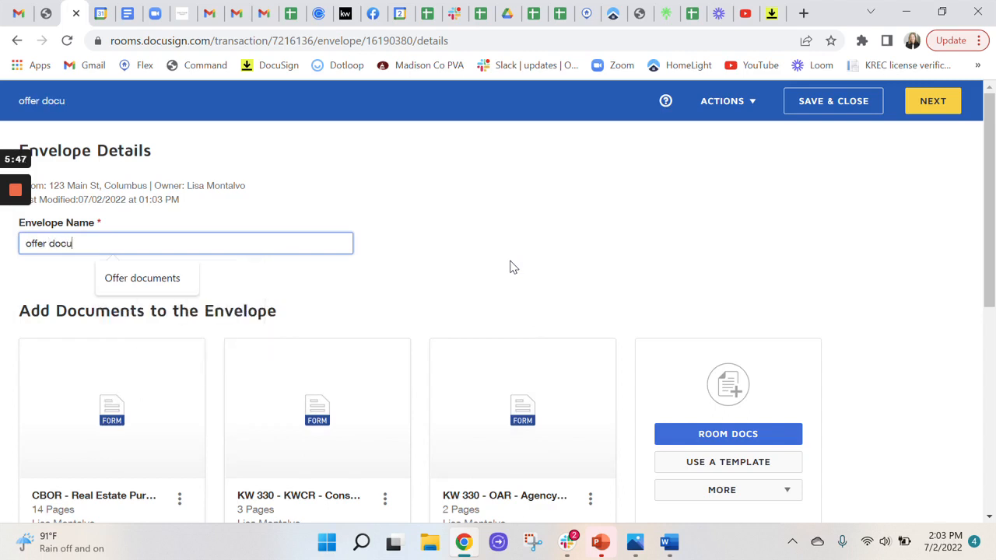
pyautogui.write('ments')
pyautogui.scroll(-2, 623, 257)
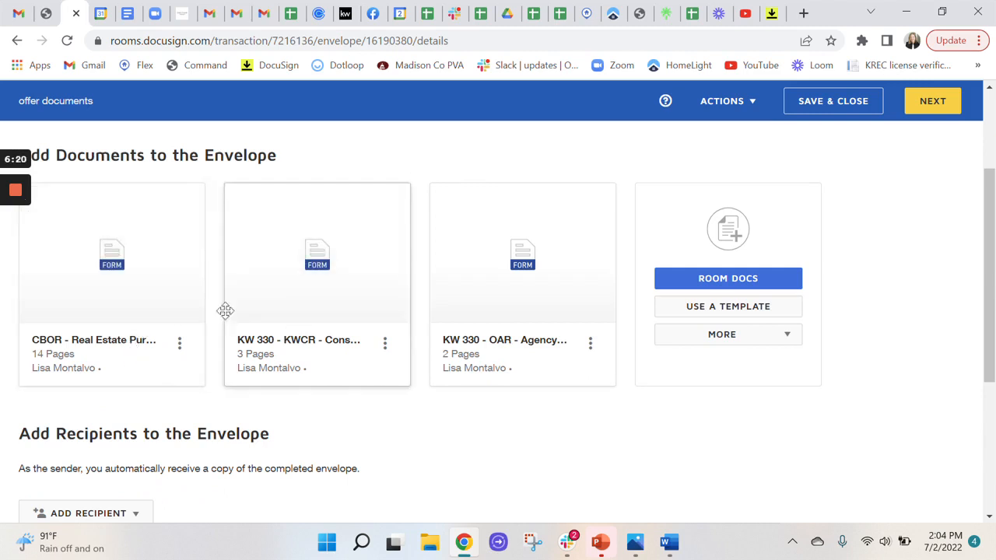
pyautogui.moveTo(264, 297); pyautogui.dragTo(70, 296)
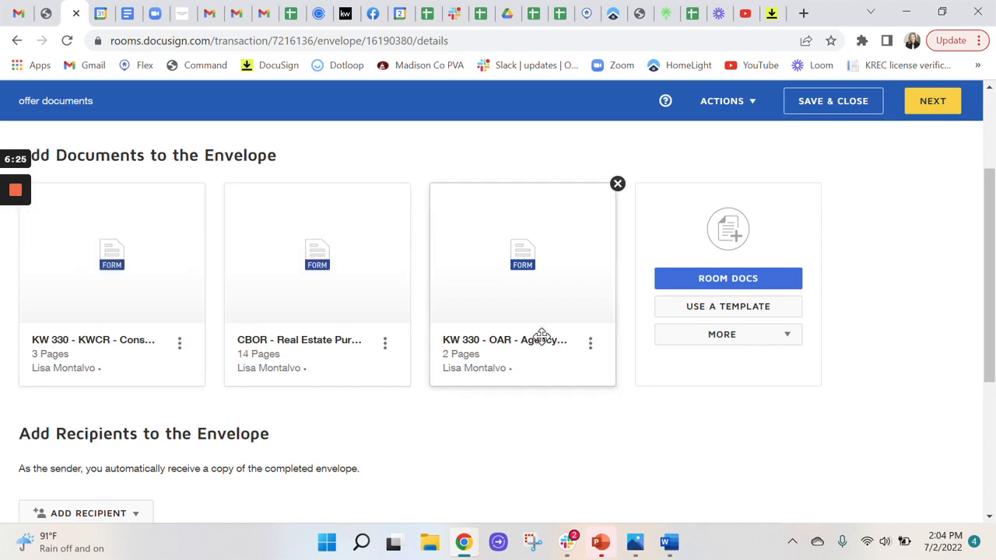
# Start adding envelope recipients from the pre-tagged roles and select Buyer One and Buyer Two from the purchase contract
pyautogui.scroll(-1, 577, 419)
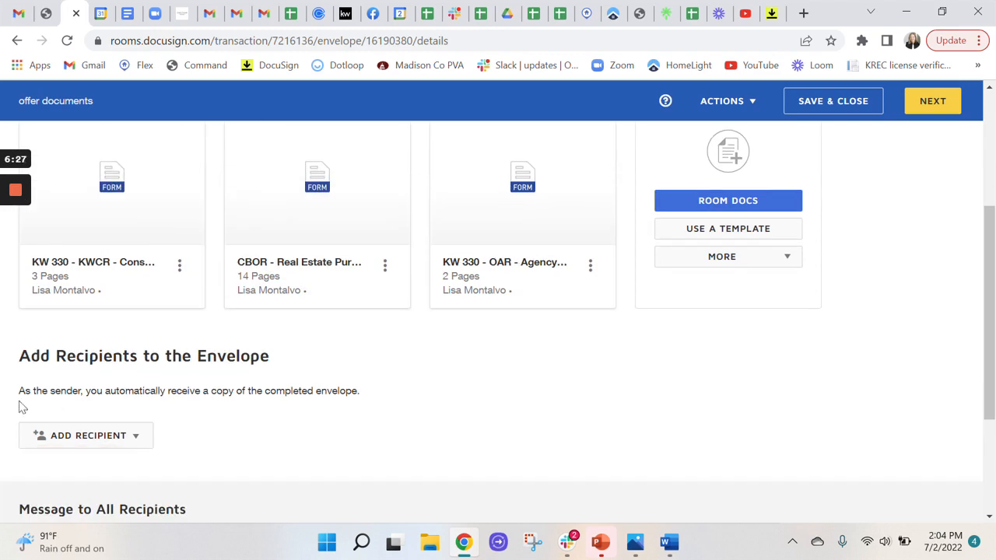
pyautogui.click(86, 440)
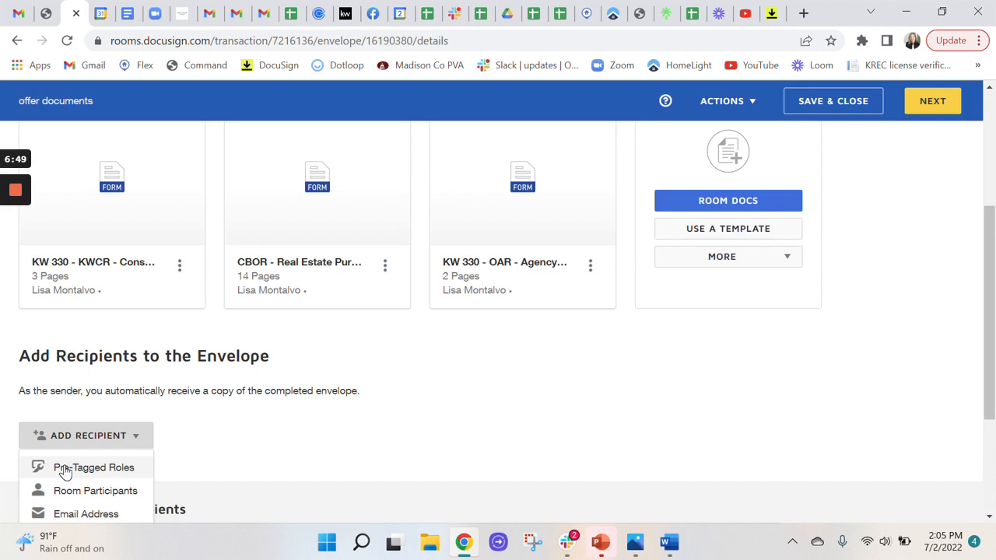
pyautogui.click(66, 470)
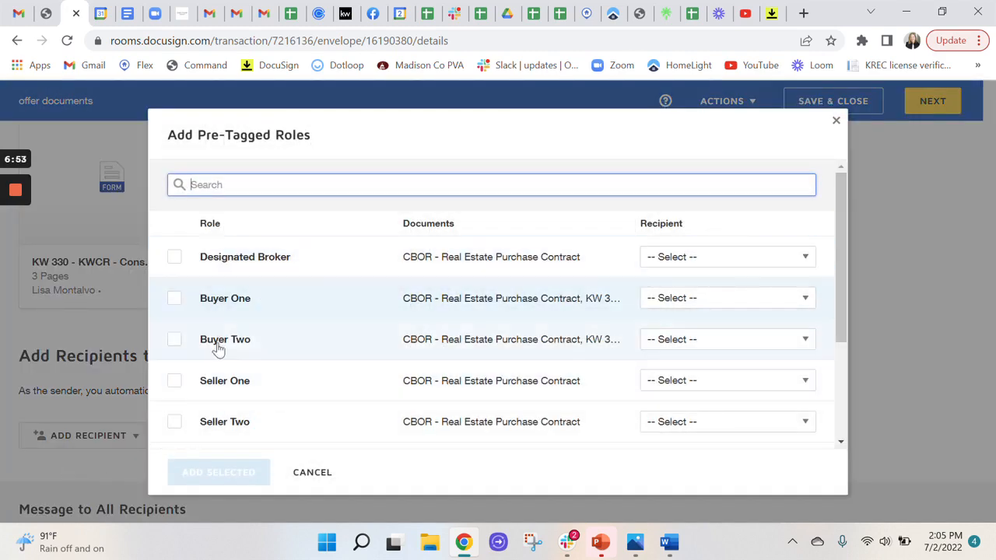
pyautogui.scroll(-5, 237, 420)
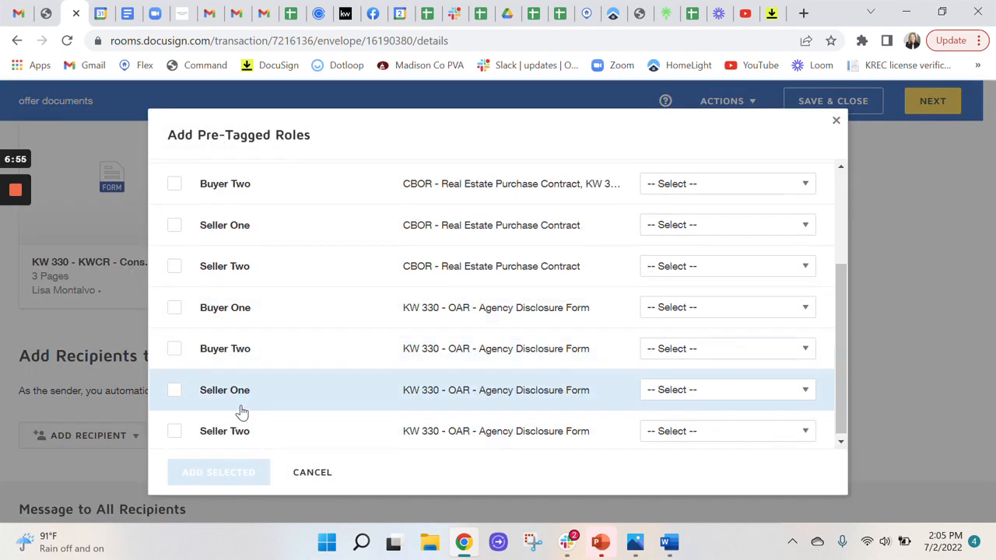
pyautogui.scroll(5, 240, 409)
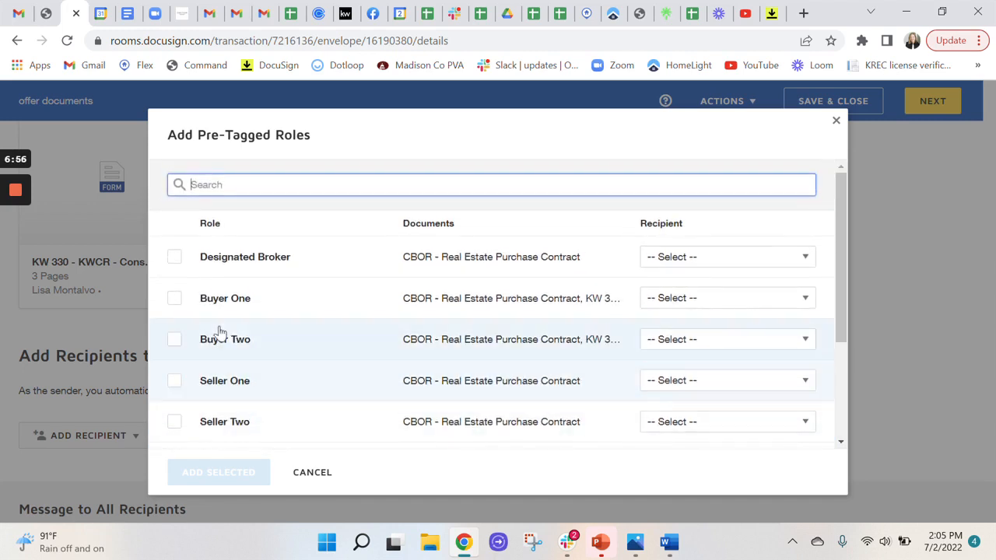
pyautogui.click(173, 301)
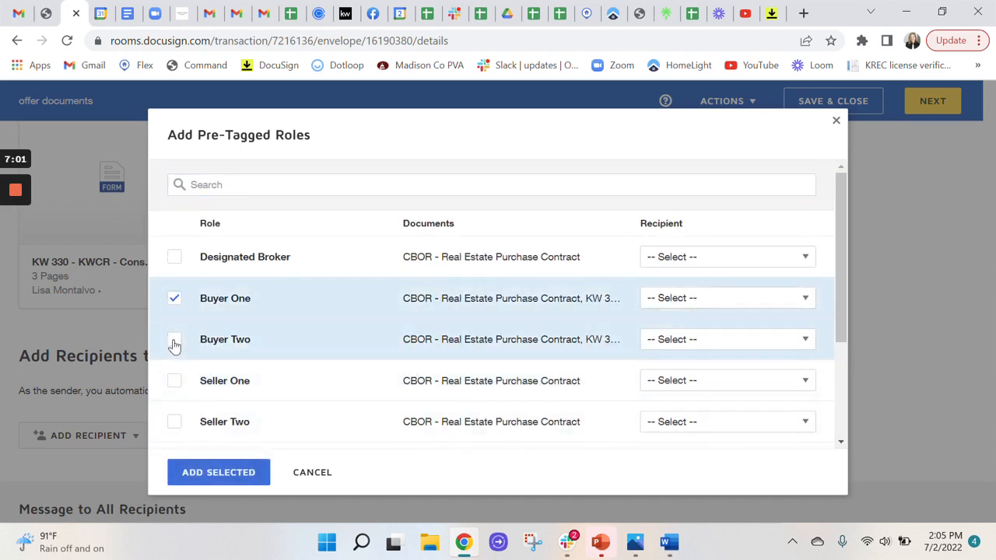
pyautogui.click(174, 340)
# Assign the two buyers as recipients for Buyer One and Buyer Two, and add the selected roles to the envelope
pyautogui.click(677, 303)
pyautogui.scroll(-3, 702, 429)
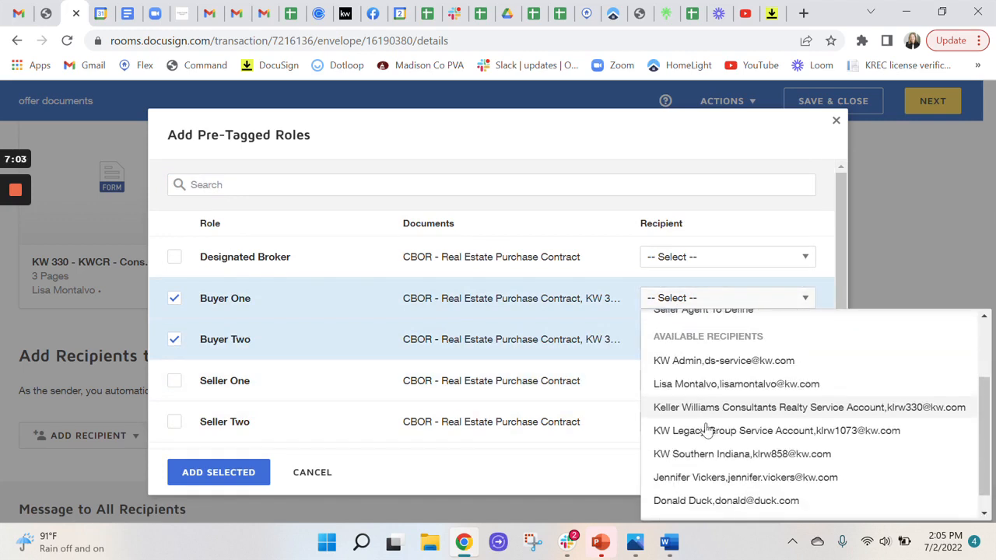
pyautogui.click(676, 482)
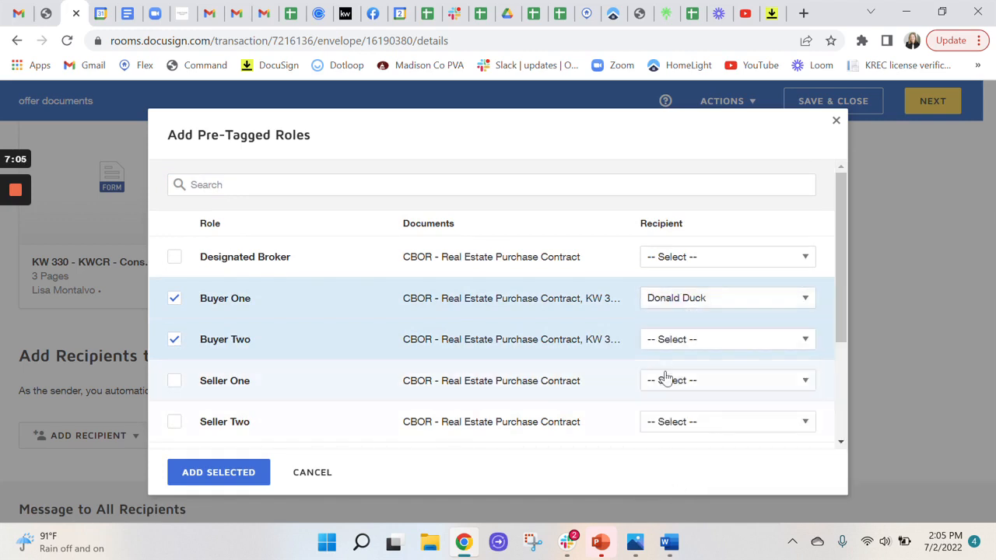
pyautogui.click(669, 343)
pyautogui.scroll(-3, 710, 300)
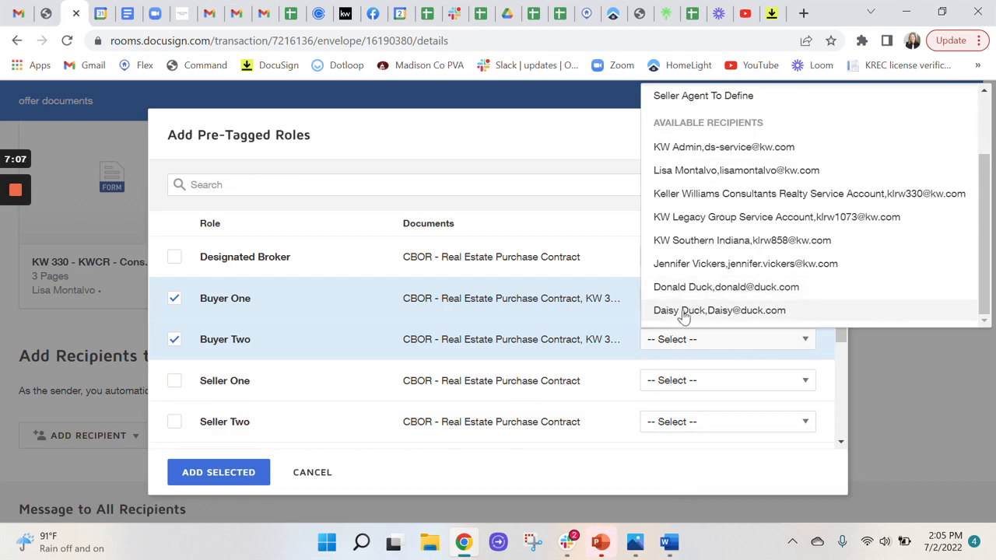
pyautogui.click(683, 312)
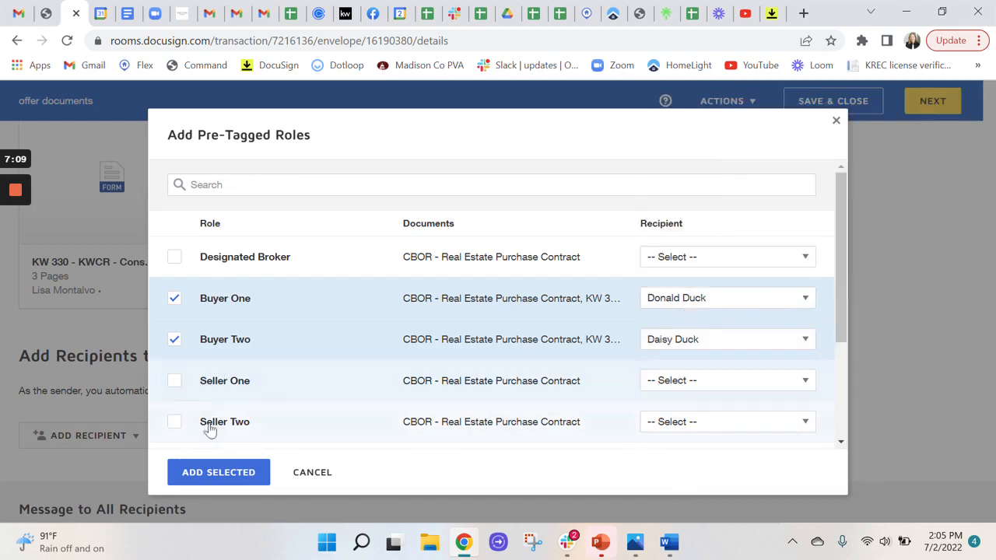
pyautogui.click(223, 476)
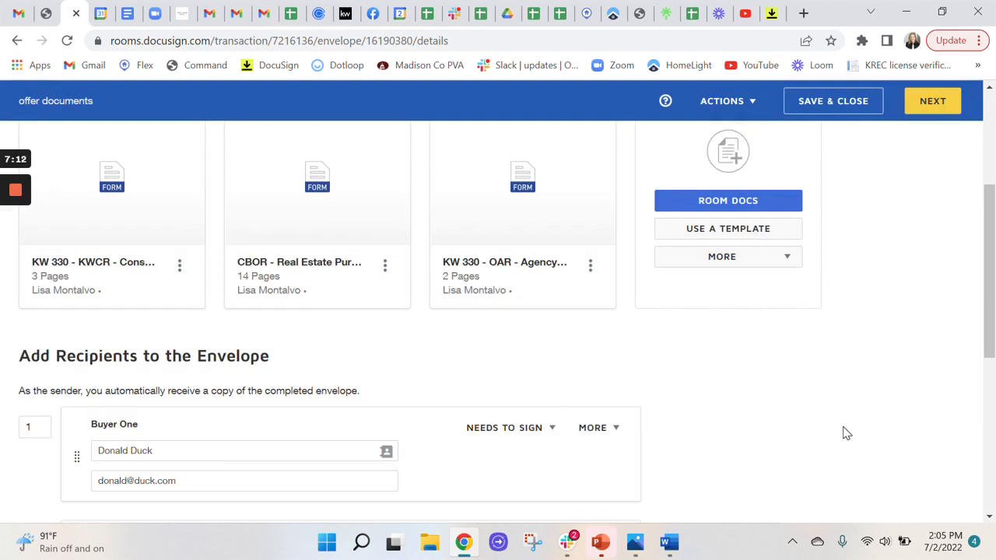
# Set Buyer Two's signing order to 2 and check the available recipient actions, keeping Needs to Sign
pyautogui.scroll(-2, 738, 388)
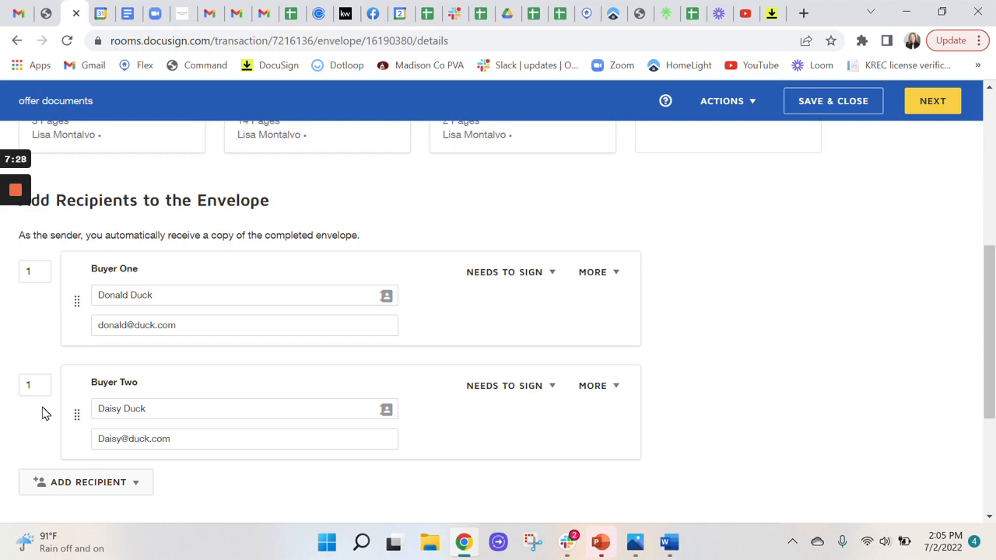
pyautogui.click(32, 385)
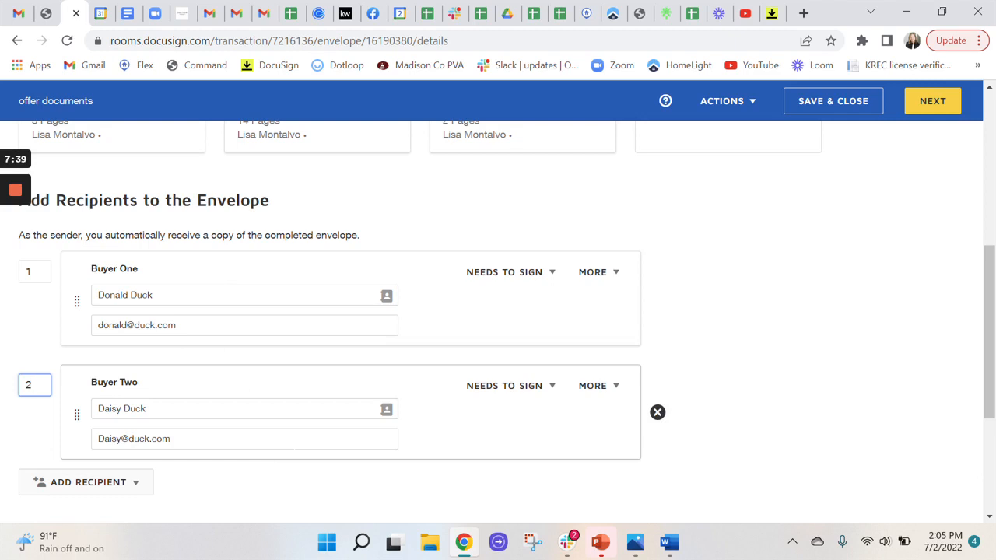
pyautogui.click(523, 388)
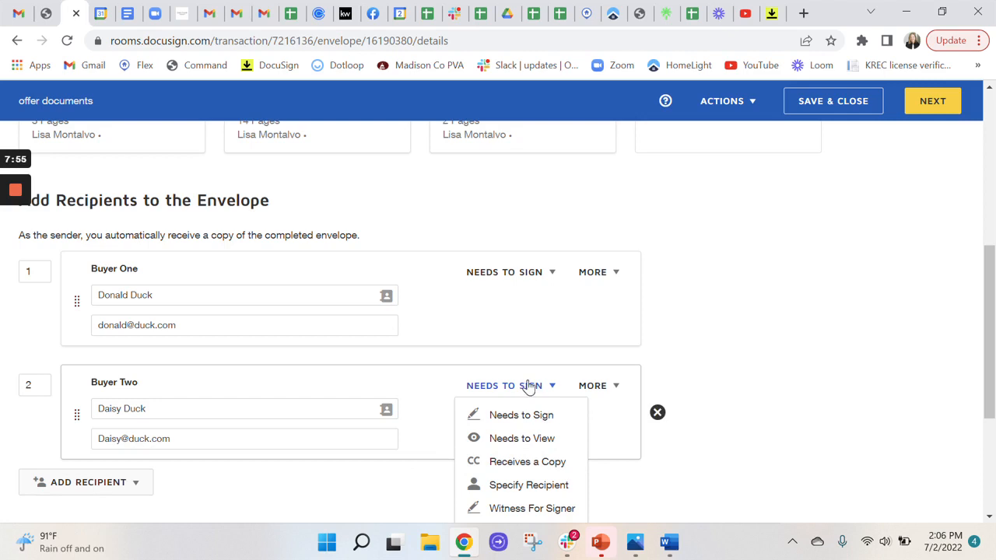
pyautogui.click(802, 354)
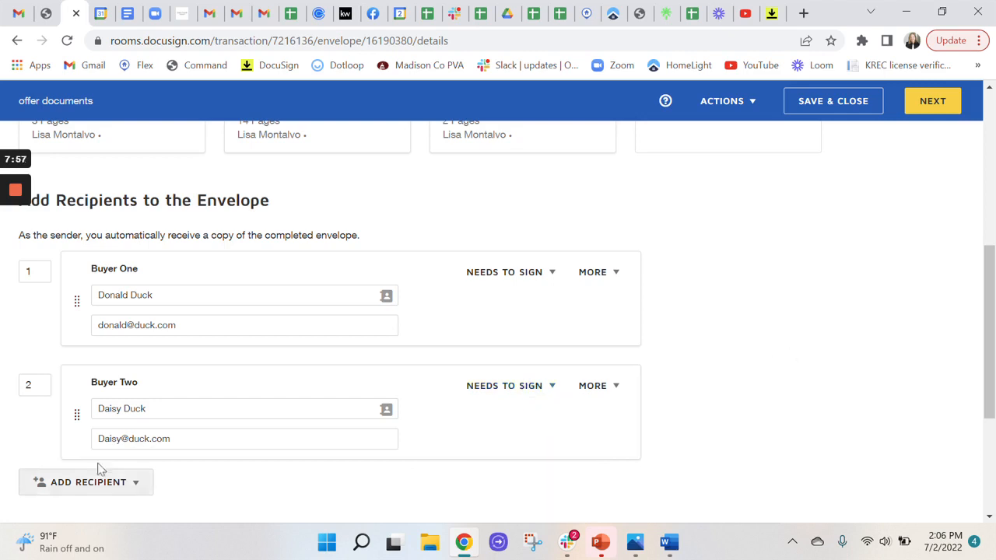
# Look over the message to all recipients and continue to the envelope's signing field preparation
pyautogui.scroll(-3, 98, 467)
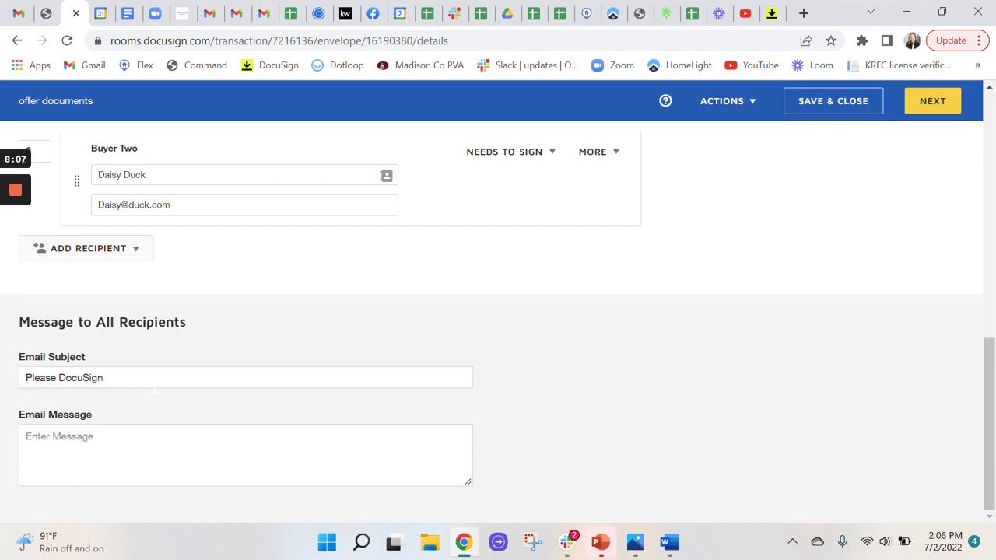
pyautogui.scroll(8, 155, 389)
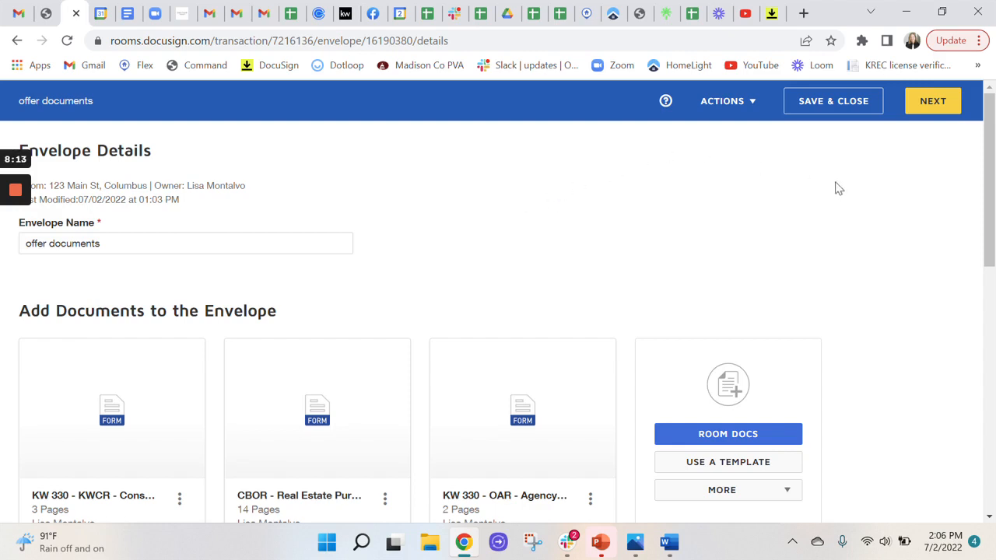
pyautogui.click(934, 102)
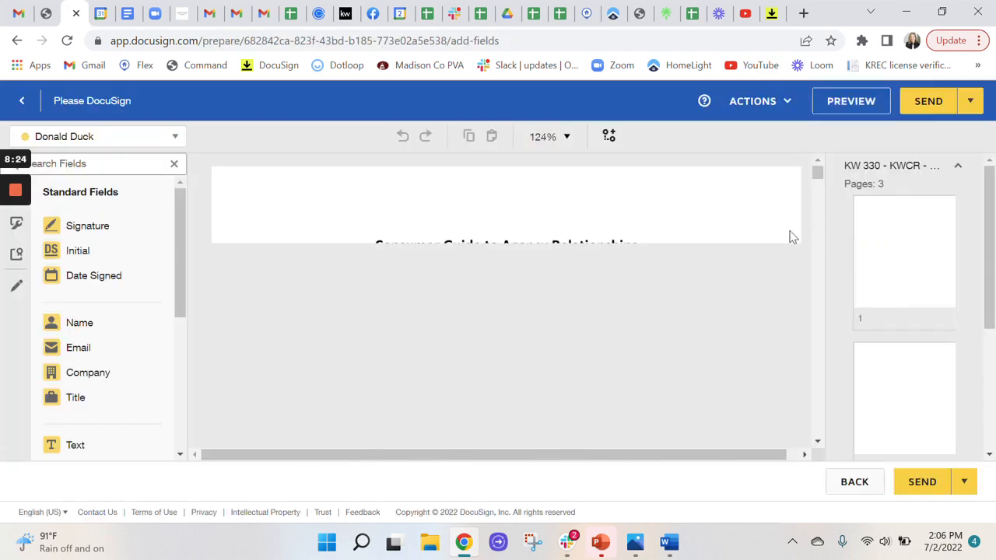
# Review the recipient list and both buyers' pre-placed signing fields in the consumer guide and the purchase contract's first page
pyautogui.click(109, 142)
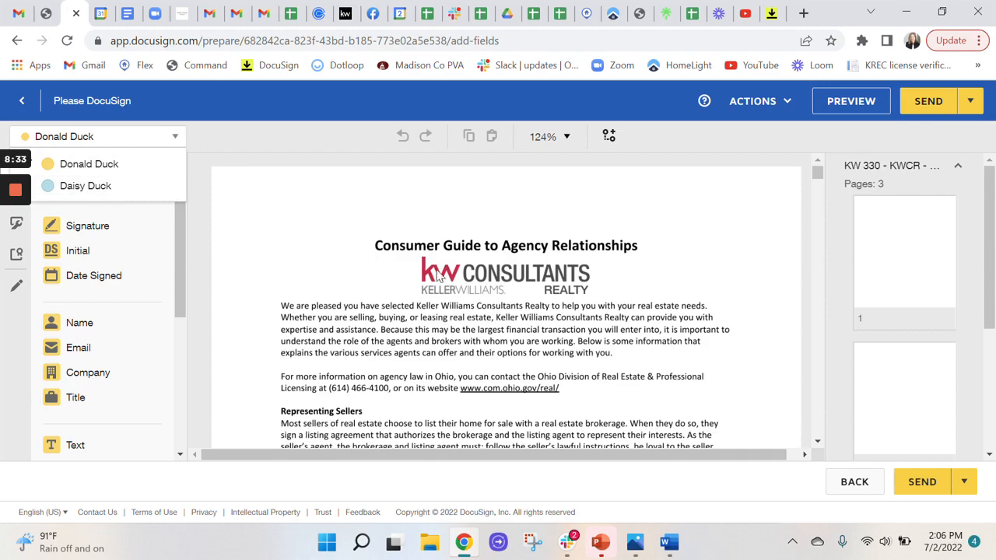
pyautogui.scroll(-10, 578, 319)
pyautogui.scroll(-2, 578, 315)
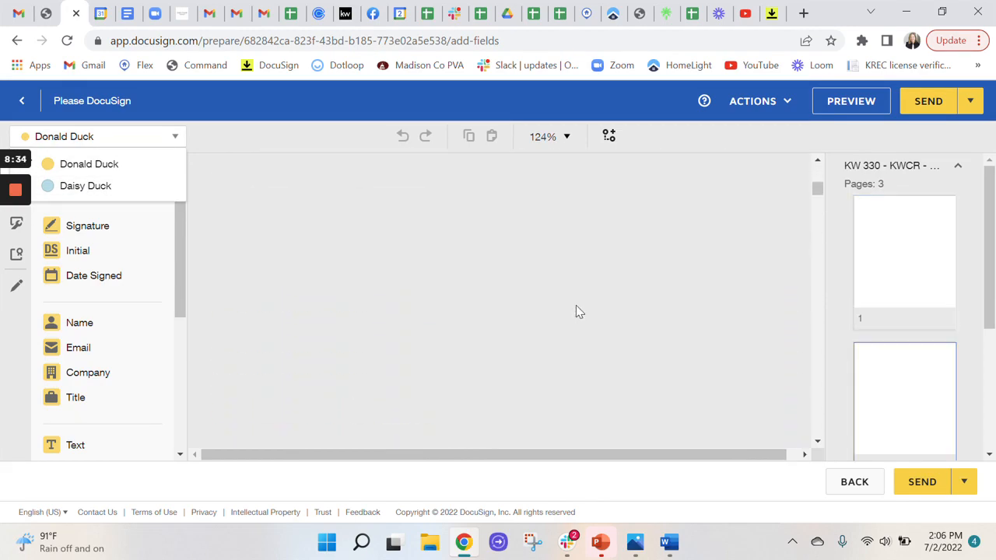
pyautogui.scroll(-8, 577, 311)
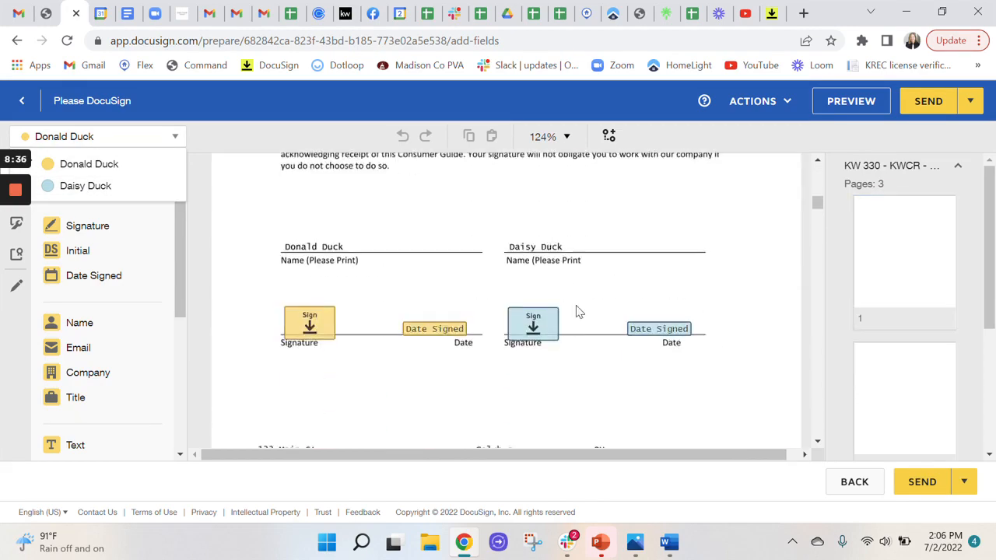
pyautogui.scroll(1, 578, 312)
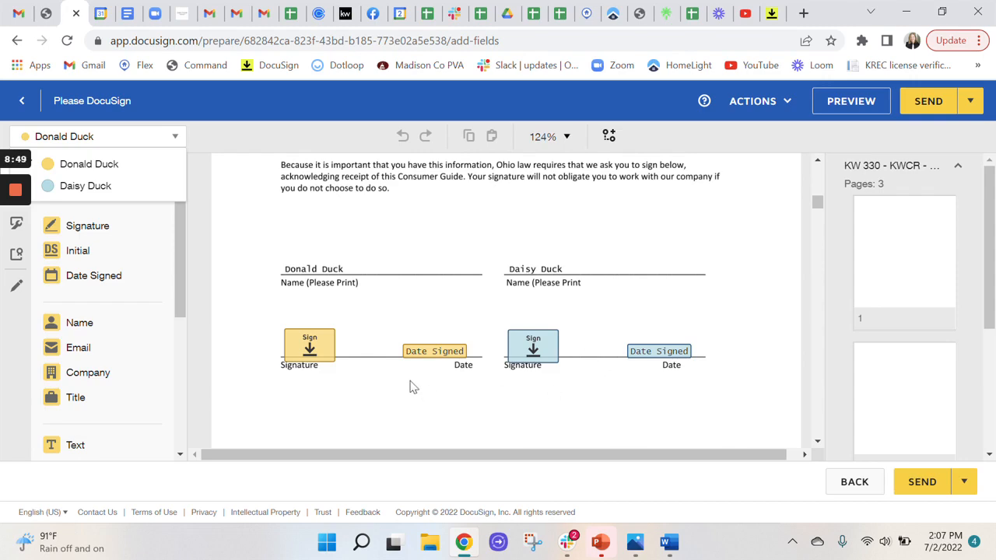
pyautogui.scroll(-5, 412, 373)
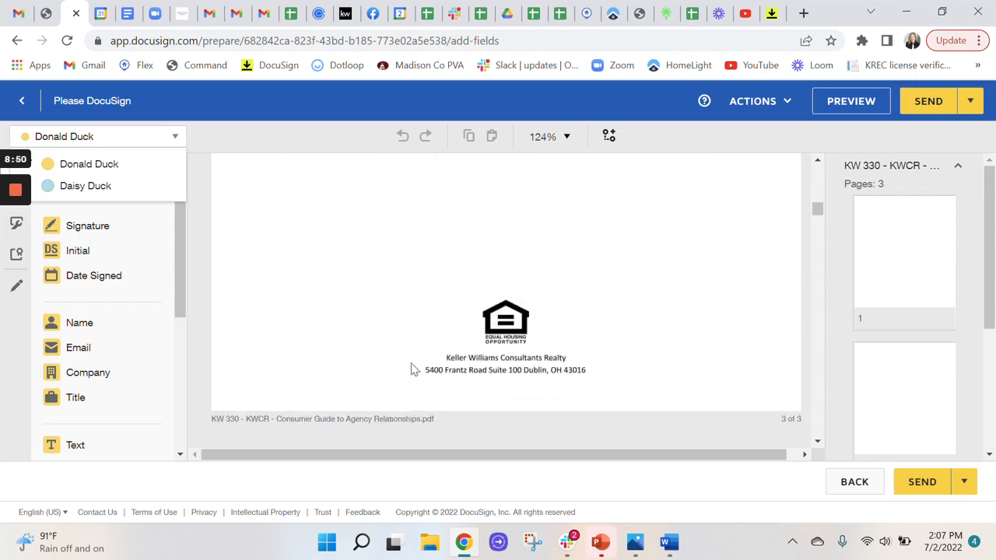
pyautogui.scroll(-10, 412, 356)
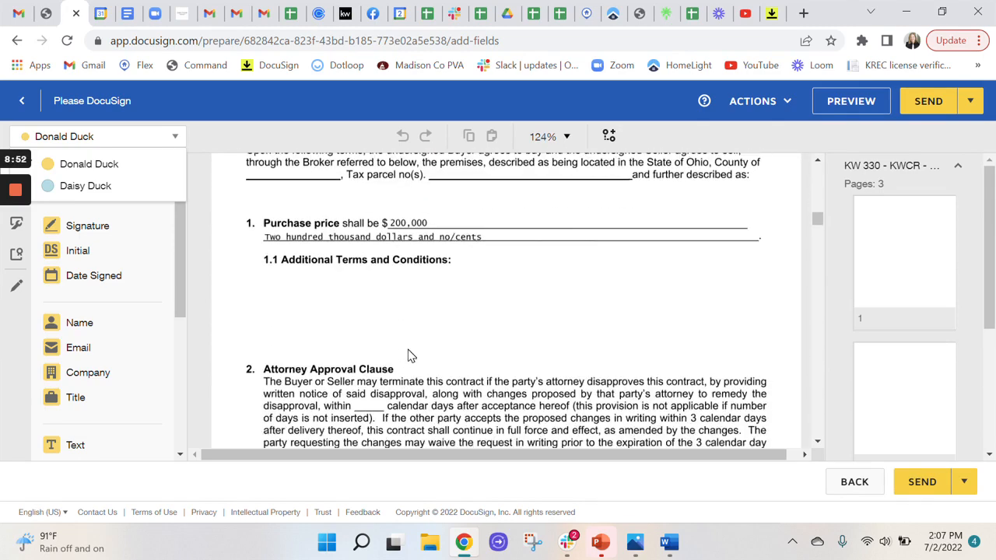
pyautogui.scroll(2, 418, 342)
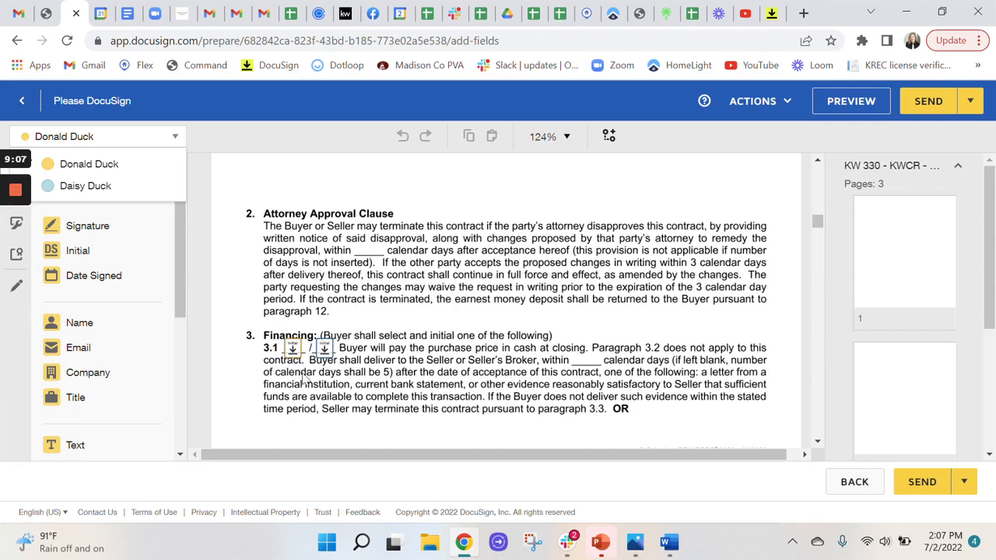
# Make both buyers' initial fields for the cash purchase option in paragraph 3.1 required
pyautogui.moveTo(278, 329); pyautogui.dragTo(362, 374)
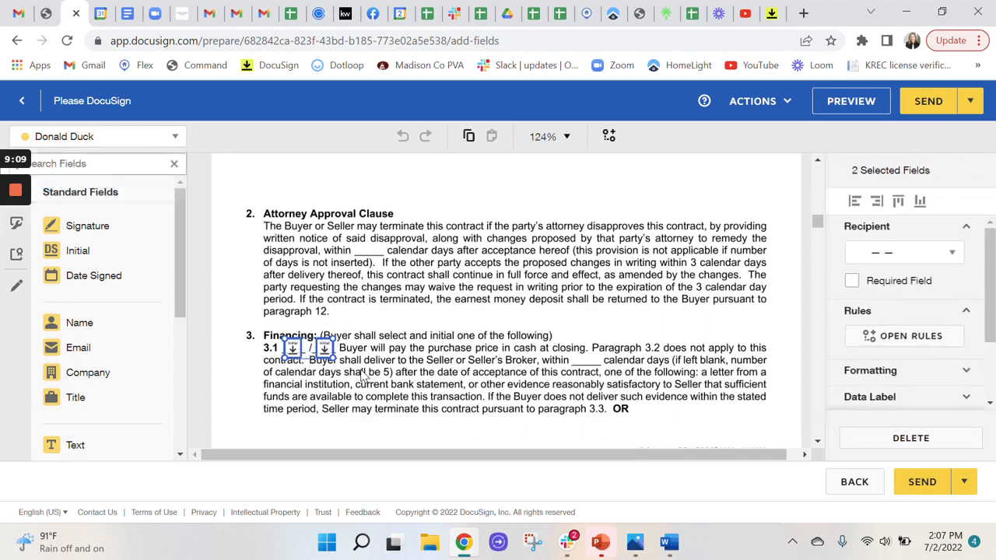
pyautogui.click(852, 283)
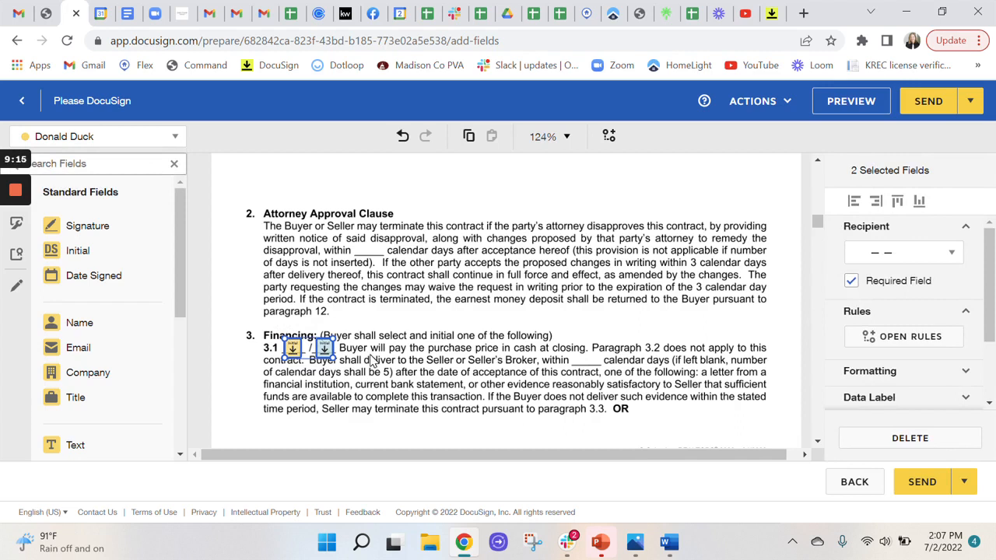
pyautogui.click(300, 379)
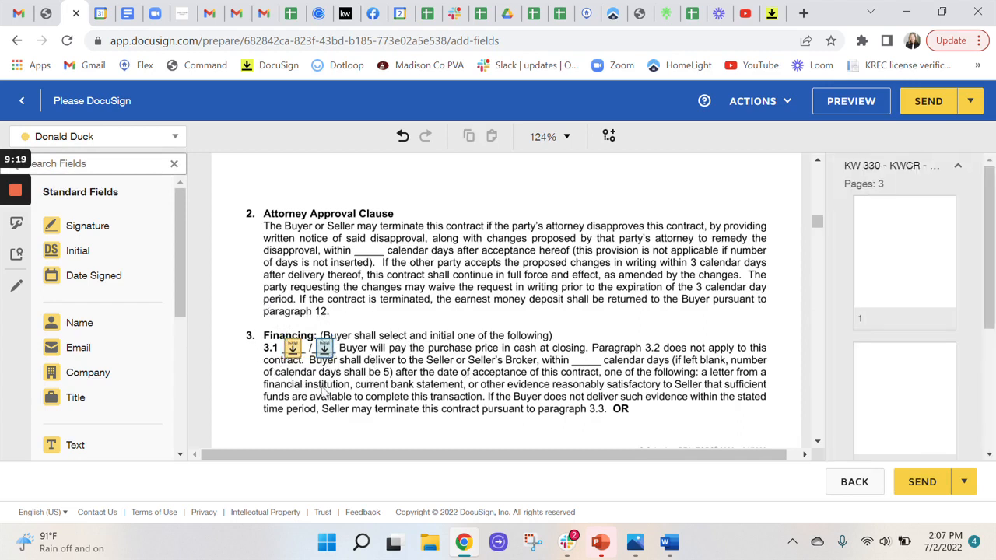
# Try deleting both buyers' initial fields in paragraph 3.1, undo the deletion, and briefly reselect the fields
pyautogui.moveTo(282, 333); pyautogui.dragTo(372, 377)
pyautogui.press('Delete')
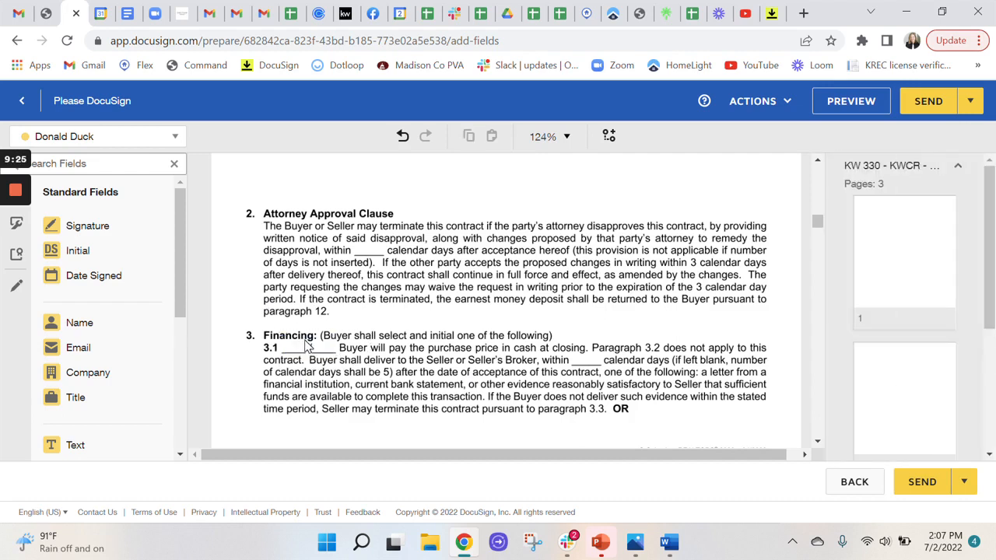
pyautogui.click(402, 136)
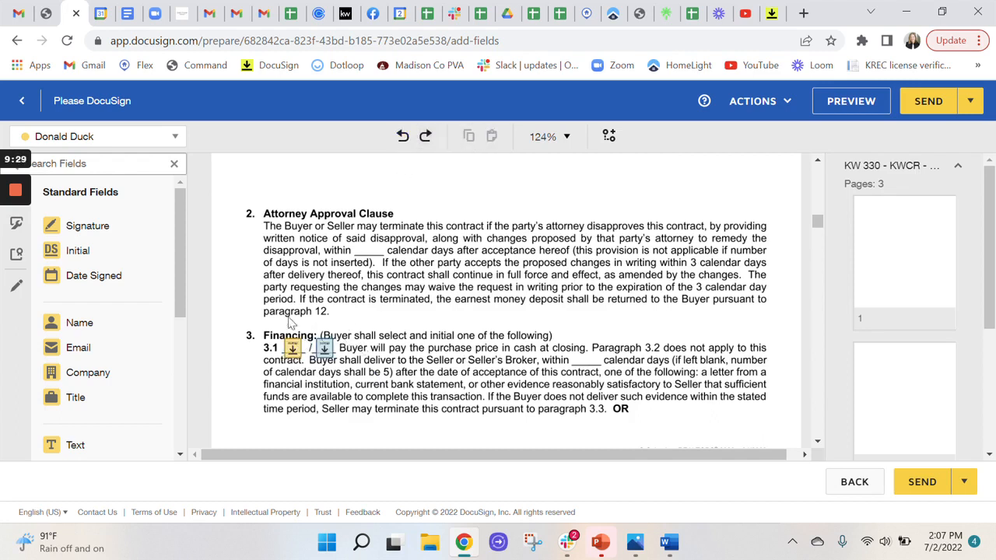
pyautogui.moveTo(285, 316); pyautogui.dragTo(371, 385)
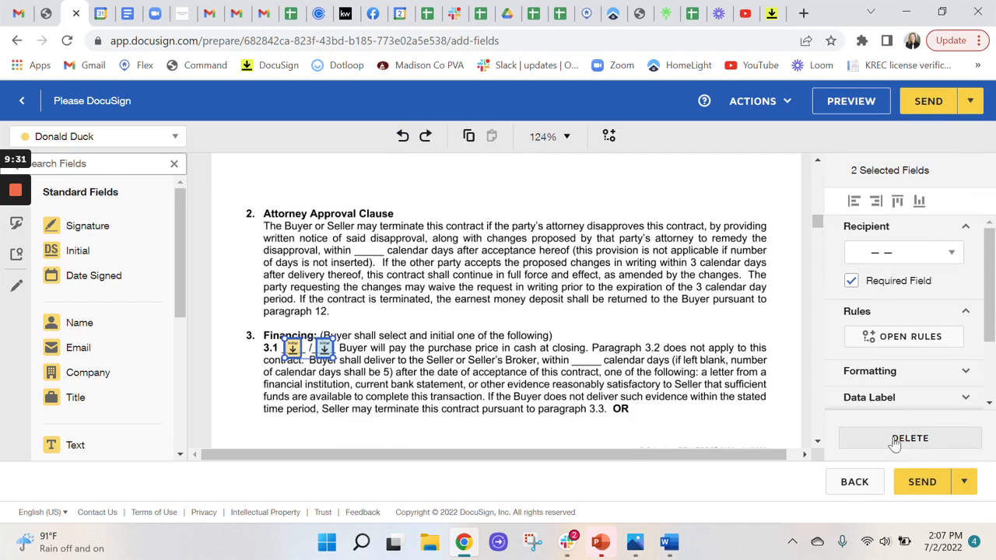
pyautogui.click(441, 328)
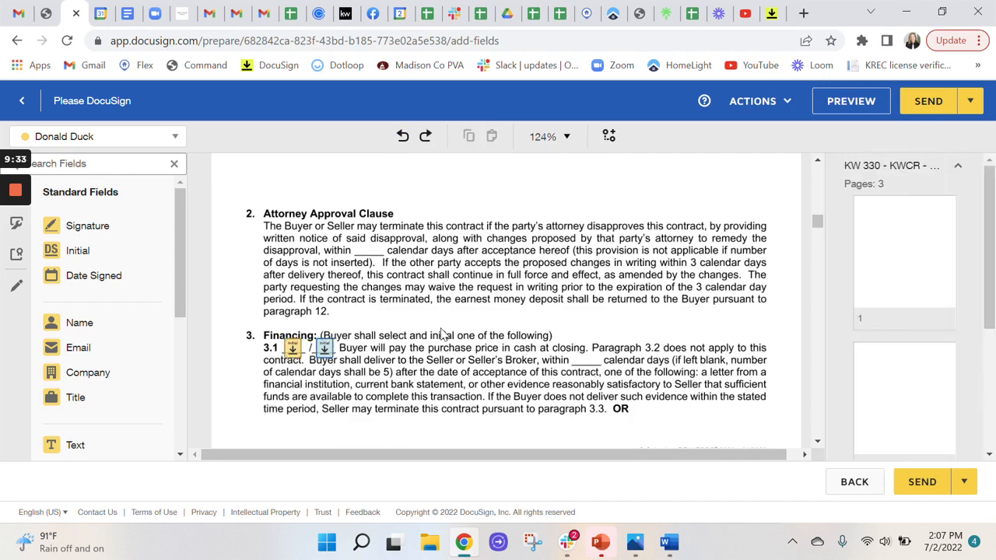
# Check the financing initials in paragraph 3.2 and delete both buyers' initial fields for the cash option in paragraph 3.1
pyautogui.scroll(-3, 412, 321)
pyautogui.scroll(-2, 412, 321)
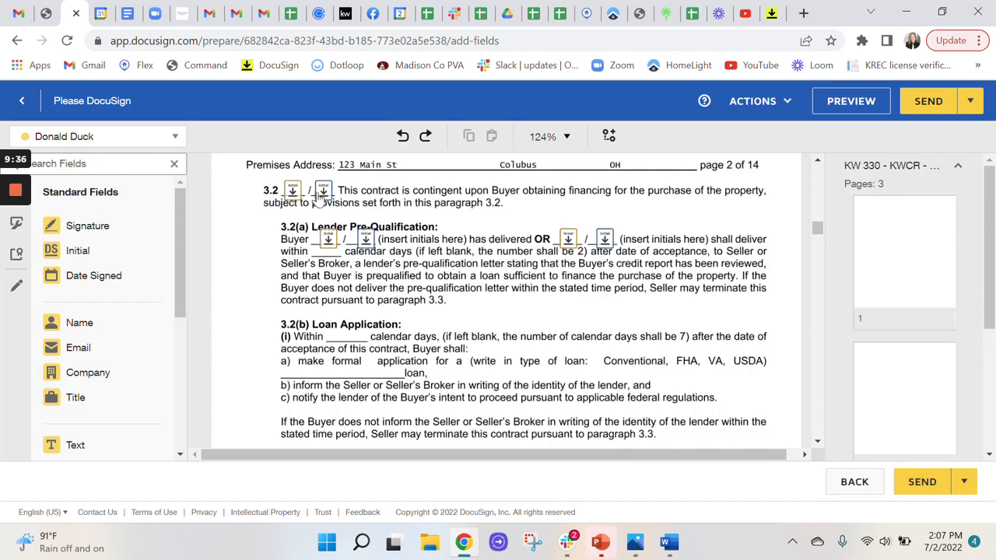
pyautogui.moveTo(277, 169); pyautogui.dragTo(363, 212)
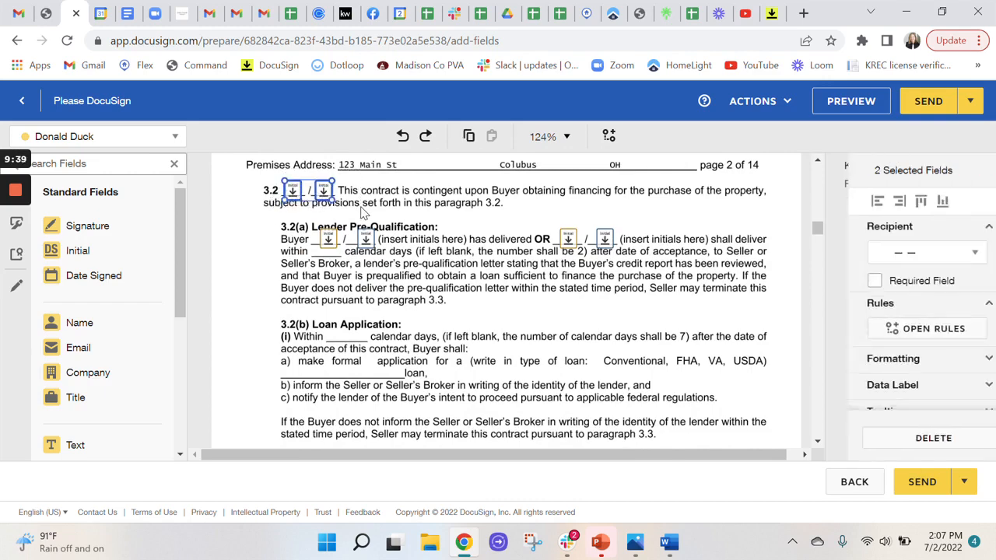
pyautogui.scroll(4, 381, 222)
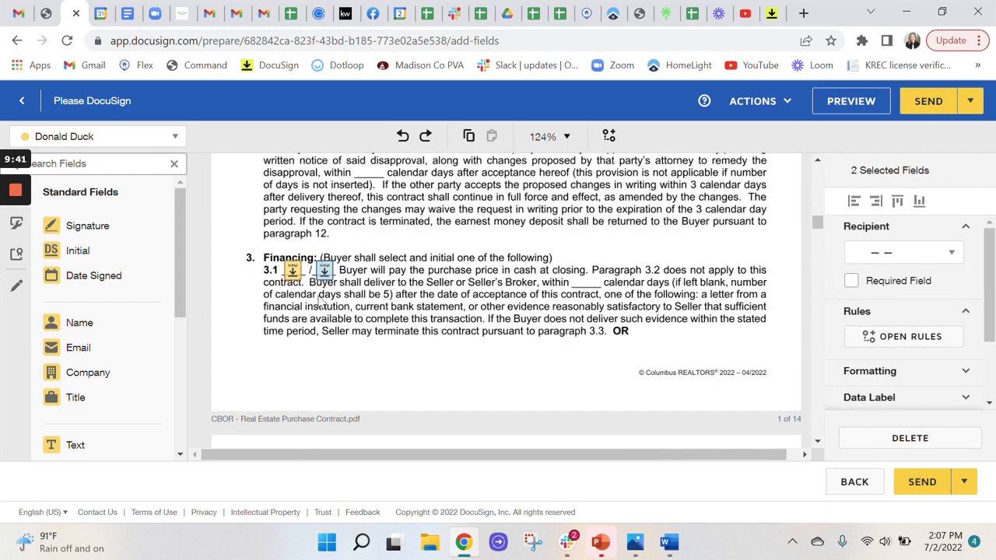
pyautogui.moveTo(359, 252); pyautogui.dragTo(278, 322)
pyautogui.click(277, 321)
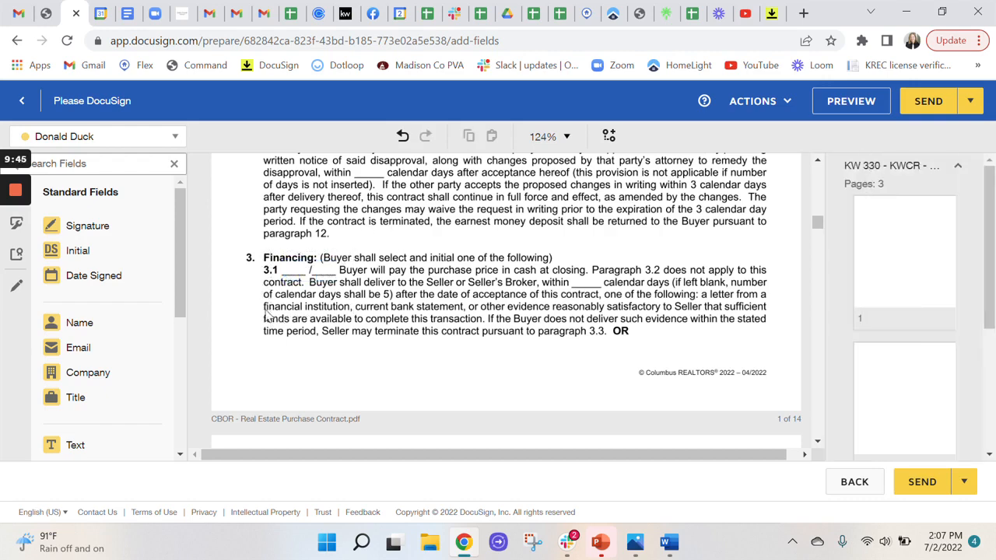
# Make both buyers' initial fields for the financing contingency in paragraph 3.2 required
pyautogui.scroll(-3, 284, 315)
pyautogui.scroll(-1, 289, 306)
pyautogui.moveTo(277, 176); pyautogui.dragTo(352, 208)
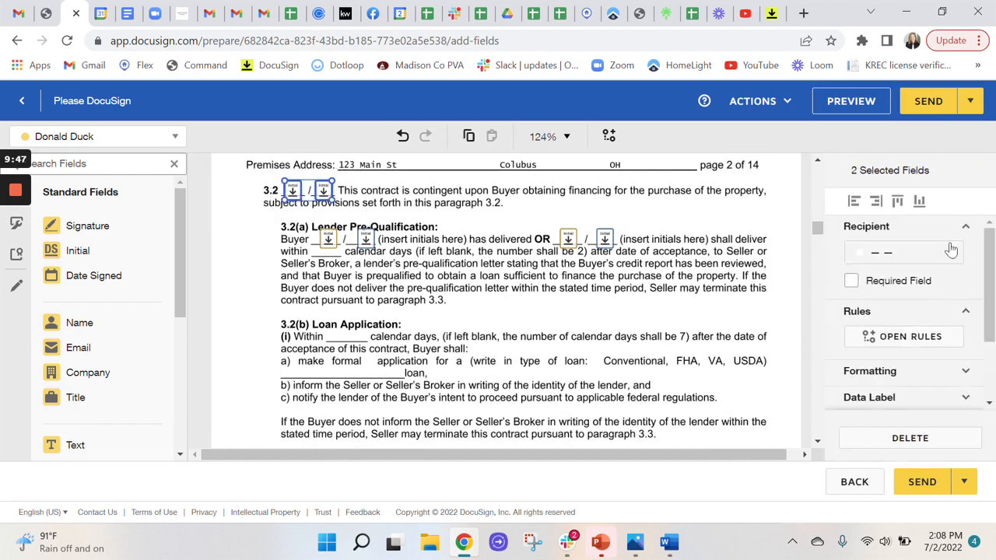
pyautogui.click(852, 282)
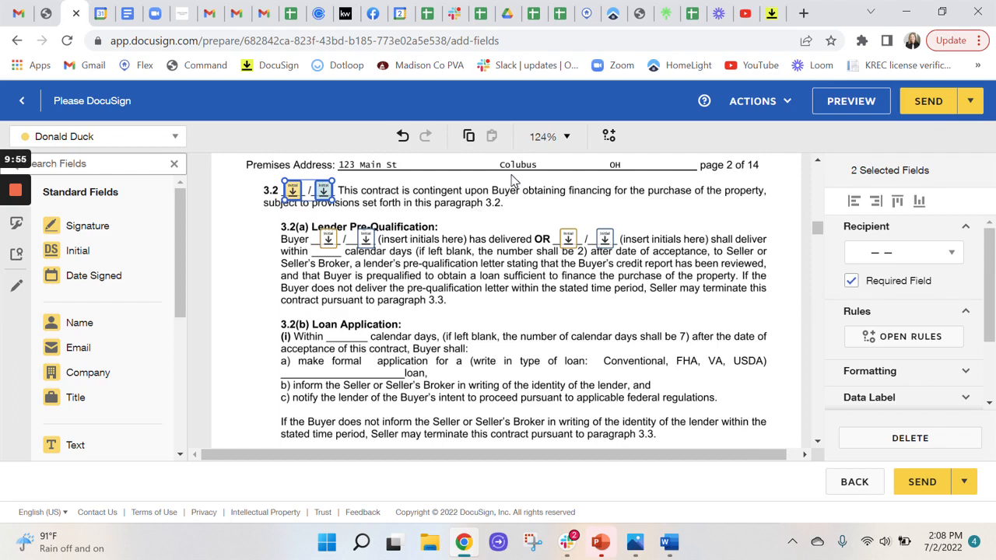
# In paragraph 3.2(a), delete the "shall deliver" initial fields and make the "has delivered" initial fields required for both buyers
pyautogui.moveTo(548, 220); pyautogui.dragTo(669, 304)
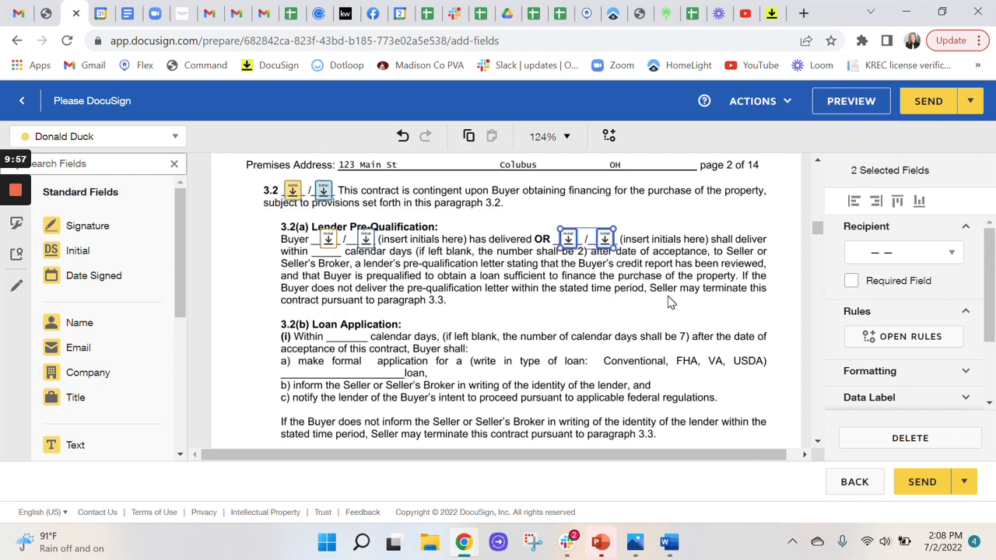
pyautogui.press('Delete')
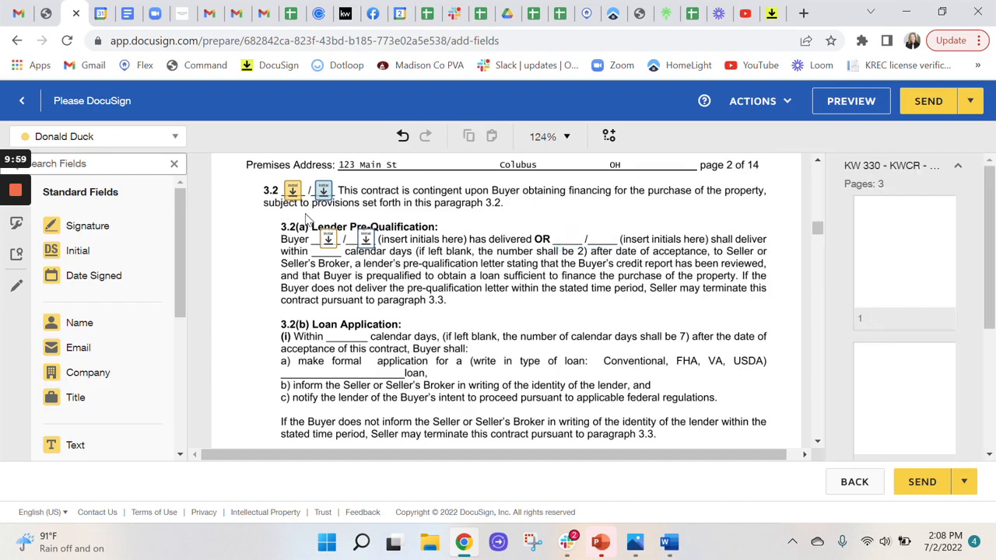
pyautogui.moveTo(307, 219); pyautogui.dragTo(401, 269)
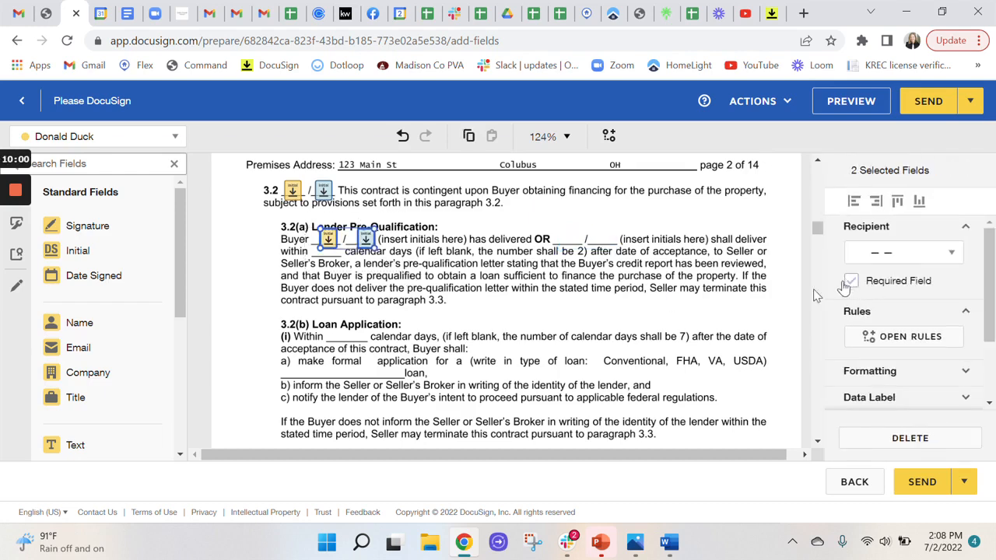
pyautogui.click(848, 282)
# Place a Signature field and an Initial field for Buyer One over the home warranty text in paragraph 7.1
pyautogui.scroll(-15, 544, 327)
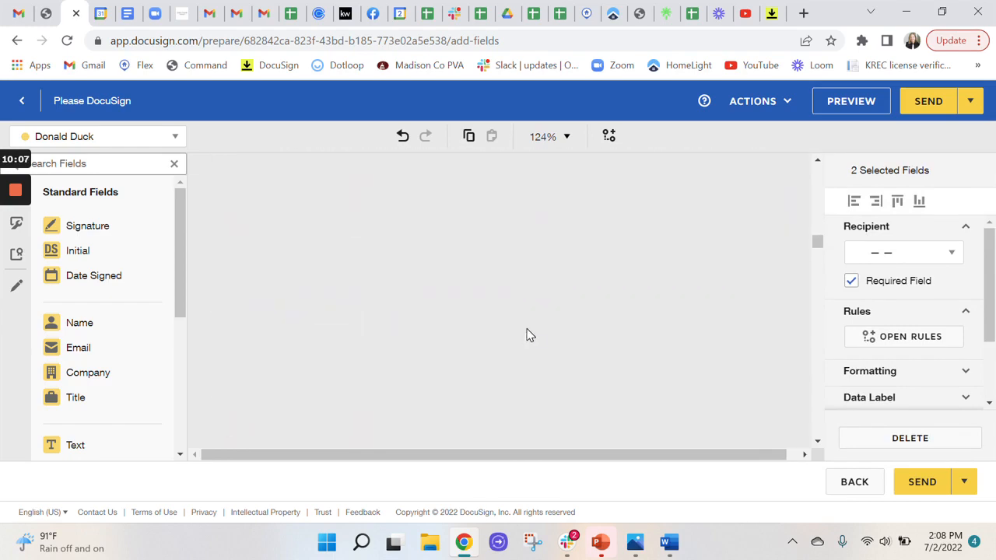
pyautogui.scroll(-8, 527, 335)
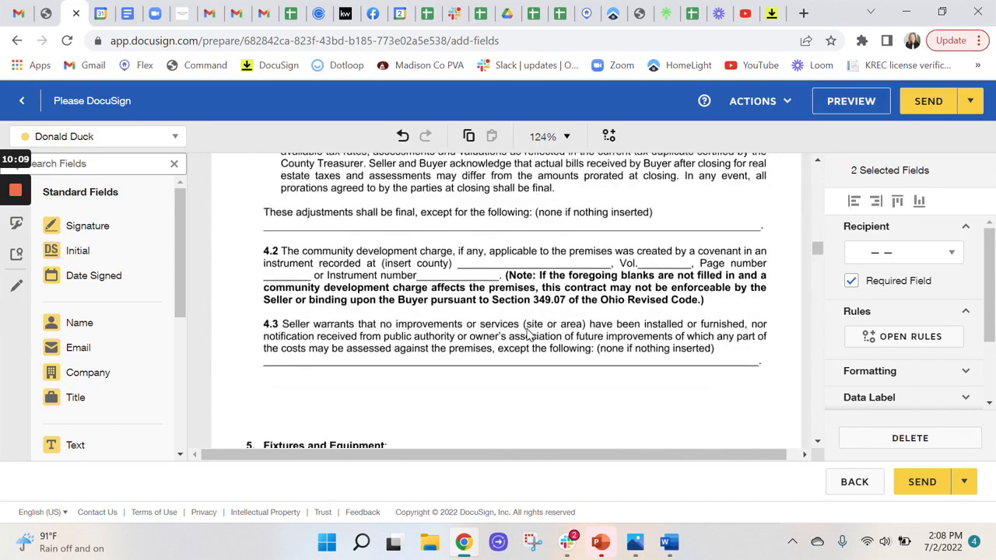
pyautogui.scroll(-10, 526, 335)
pyautogui.scroll(-15, 527, 335)
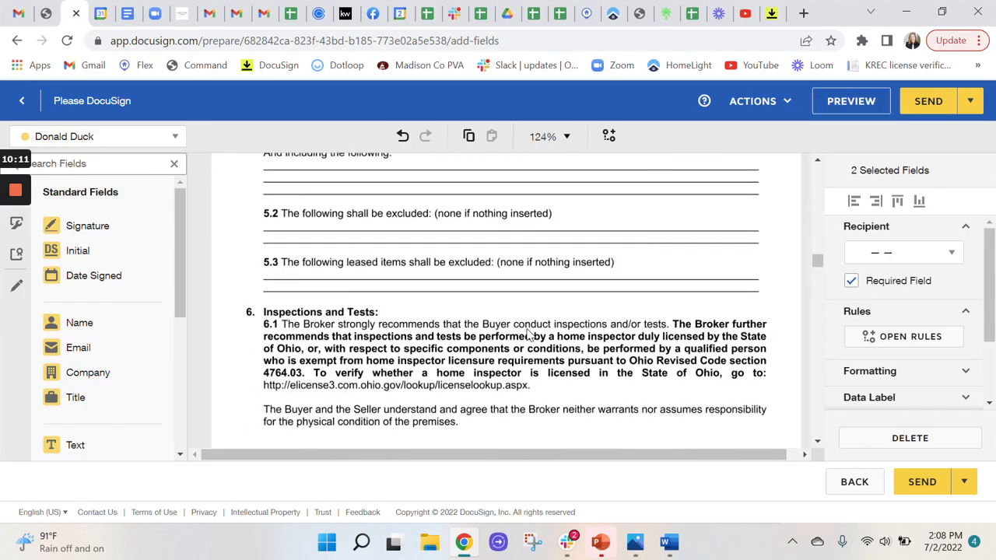
pyautogui.scroll(-10, 527, 334)
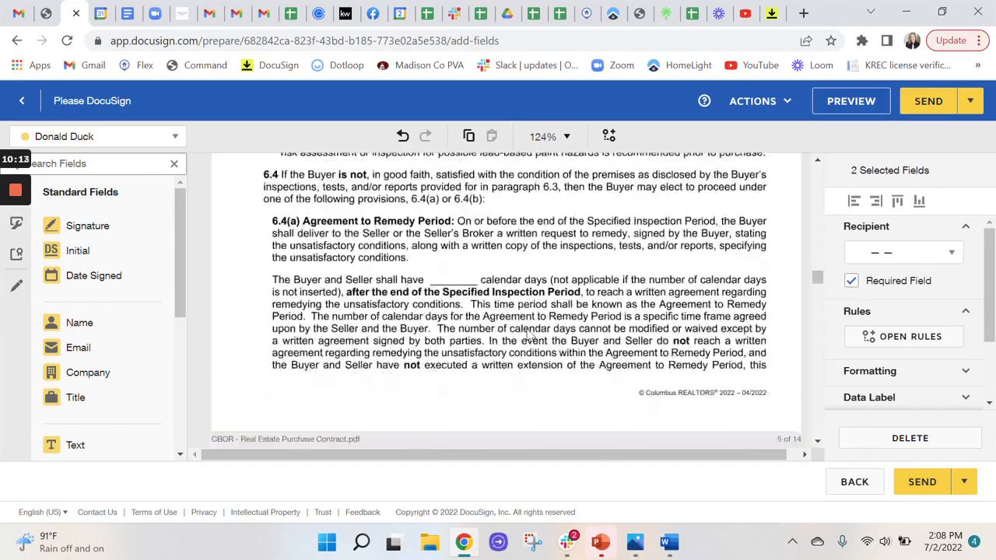
pyautogui.scroll(-12, 505, 311)
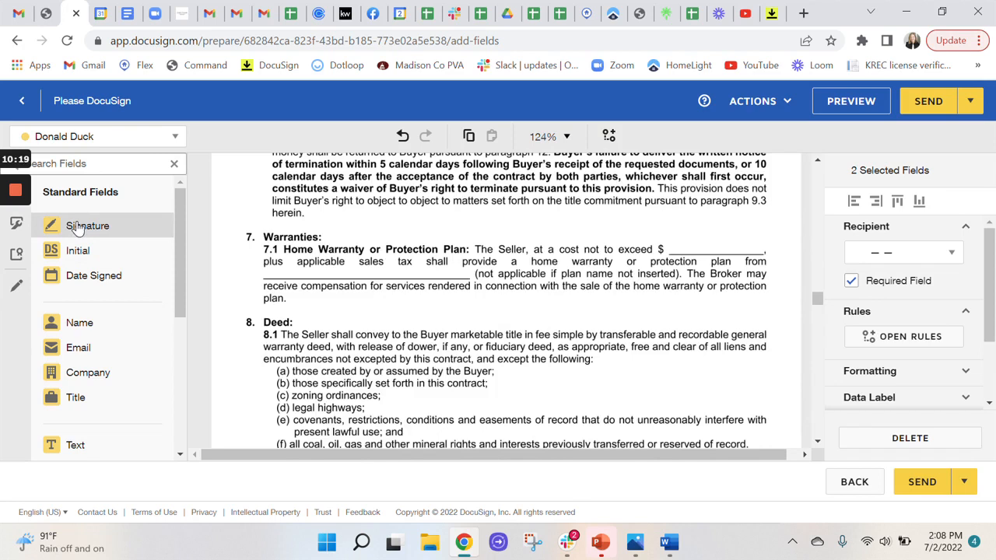
pyautogui.moveTo(77, 226); pyautogui.dragTo(271, 260)
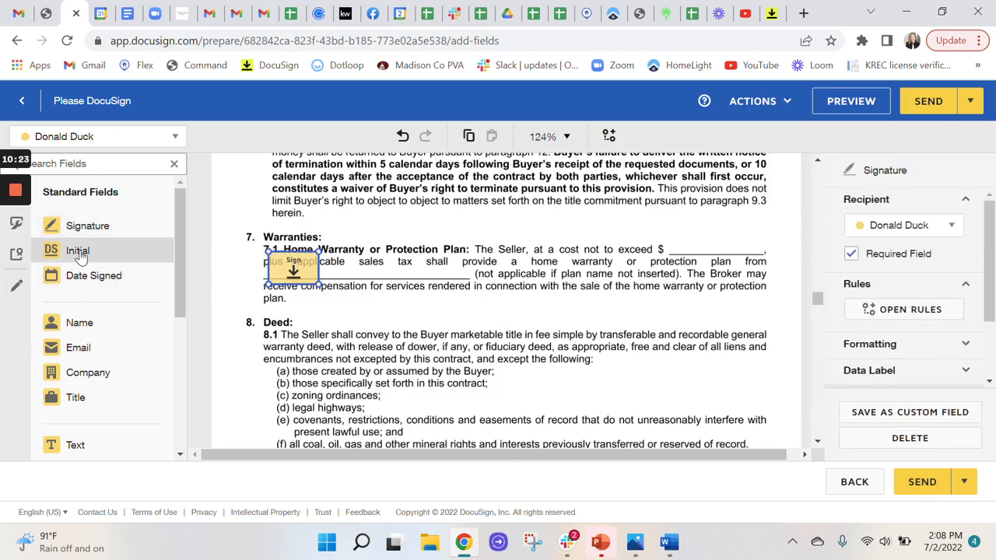
pyautogui.moveTo(80, 257); pyautogui.dragTo(353, 285)
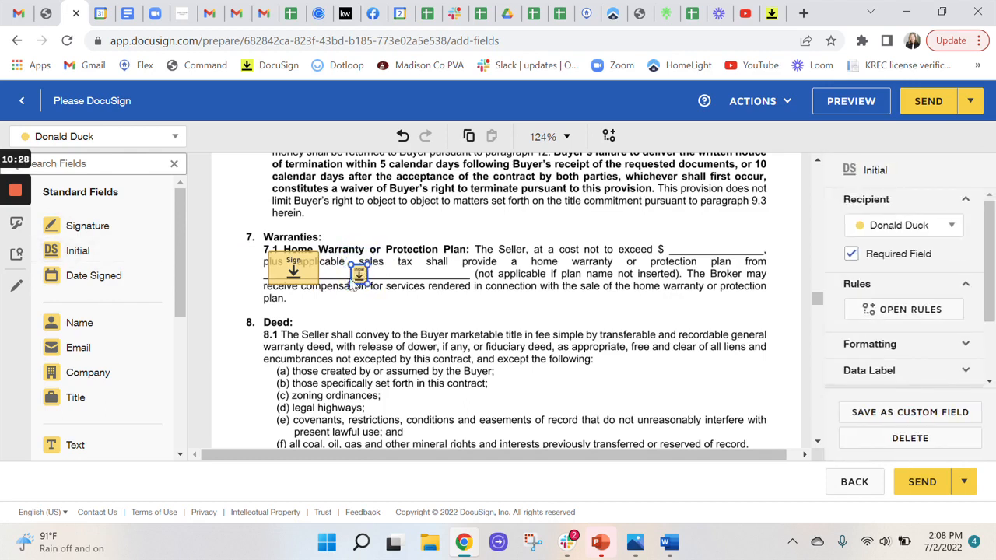
# Shrink the added Signature field in paragraph 7.1, and delete it together with the added Initial field
pyautogui.click(315, 263)
pyautogui.moveTo(319, 250); pyautogui.dragTo(303, 265)
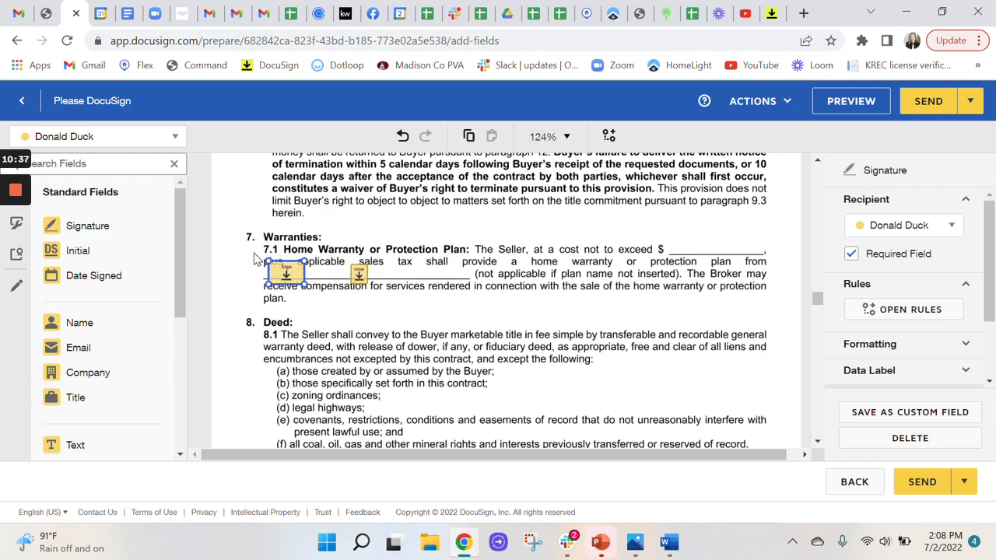
pyautogui.moveTo(257, 259); pyautogui.dragTo(386, 307)
pyautogui.press('Delete')
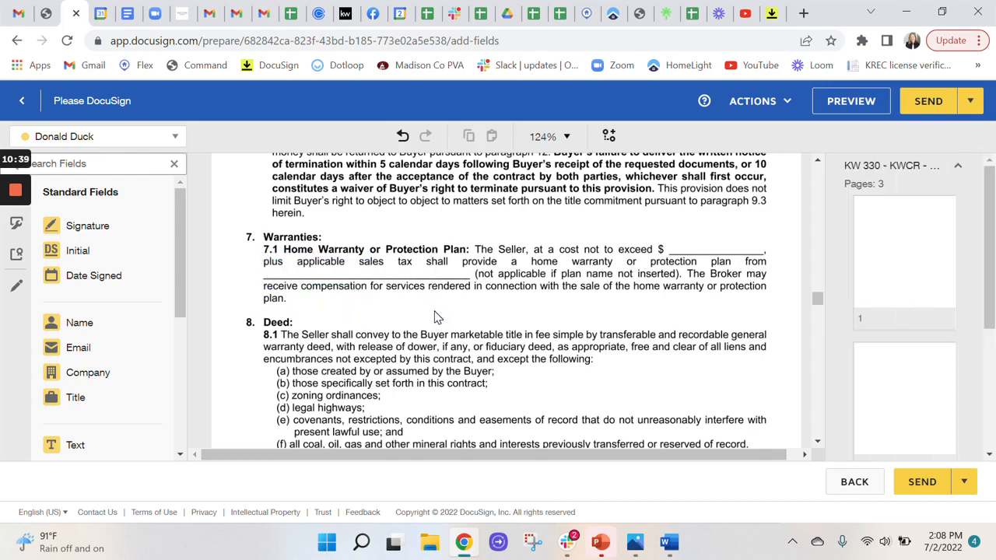
# In paragraph 12.1(a), make both buyers' initial fields for deposit after contract acceptance required, and delete the pair for deposit after the remedy period
pyautogui.scroll(-10, 436, 317)
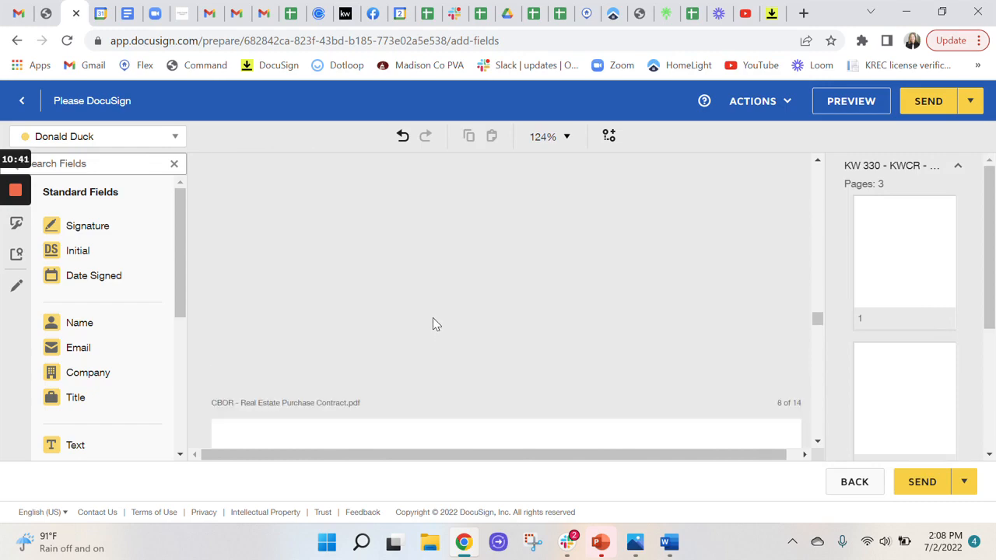
pyautogui.scroll(-10, 432, 317)
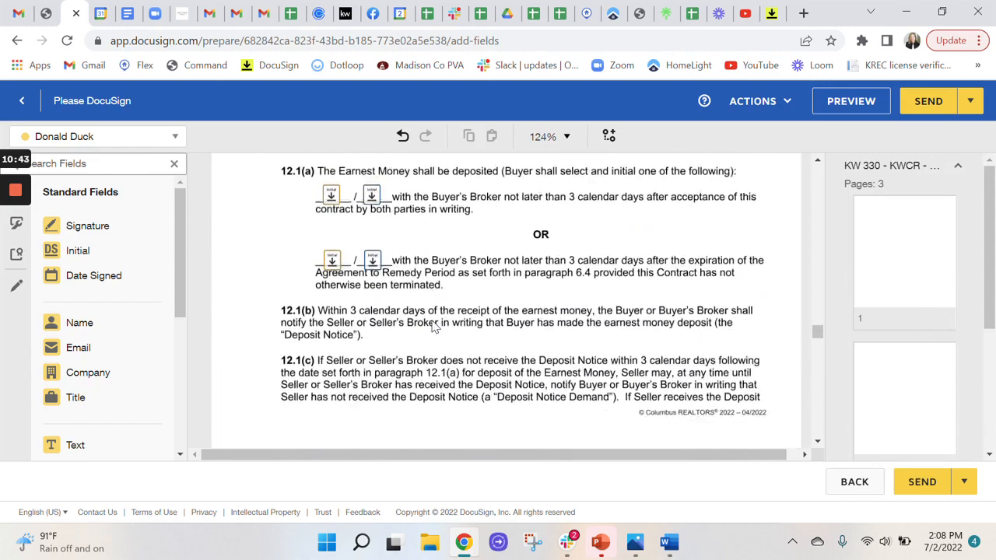
pyautogui.scroll(-3, 434, 328)
pyautogui.scroll(3, 435, 327)
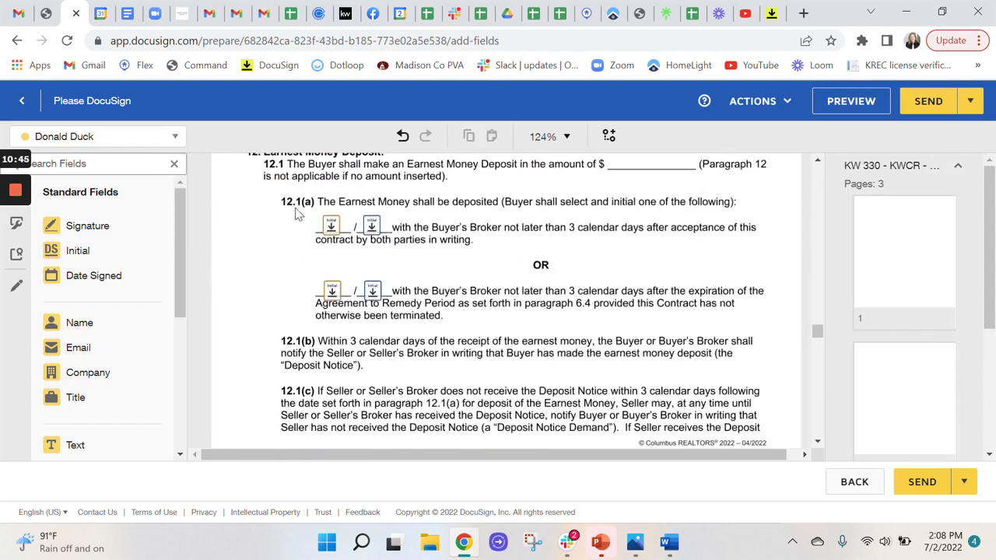
pyautogui.moveTo(296, 209); pyautogui.dragTo(305, 320)
pyautogui.click(851, 281)
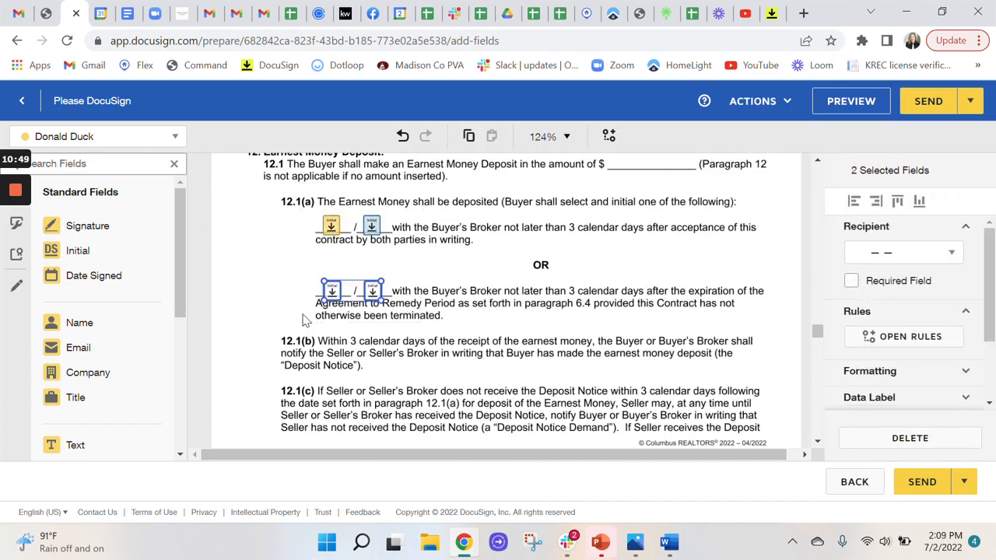
pyautogui.press('Delete')
# Check the remaining purchase contract pages, including both buyers' signature and date fields on page 14
pyautogui.scroll(-10, 341, 336)
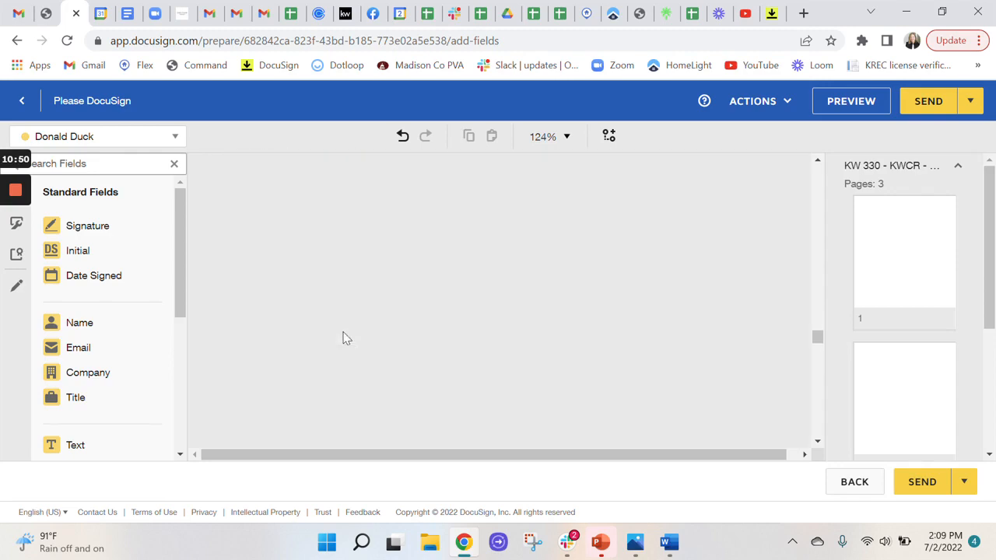
pyautogui.scroll(-10, 342, 337)
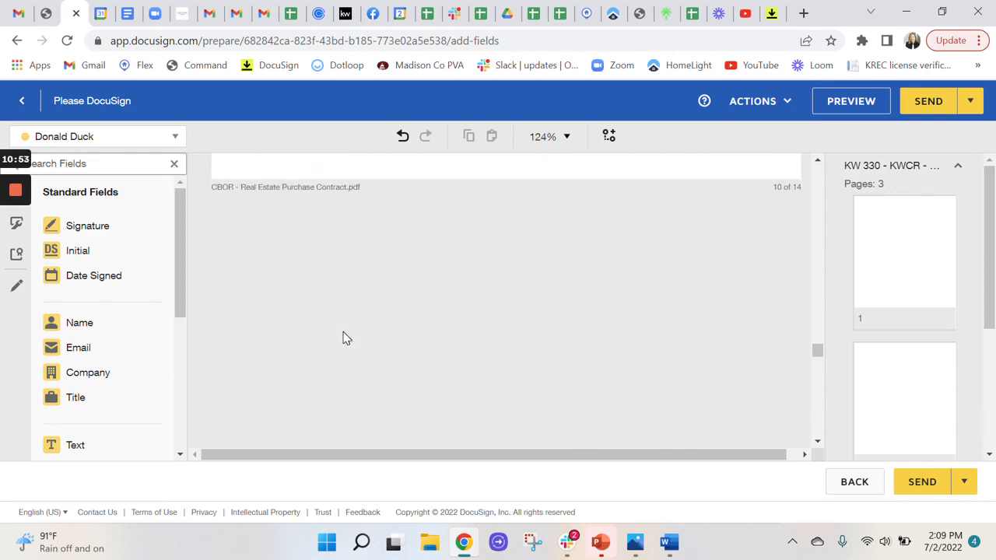
pyautogui.scroll(-8, 345, 336)
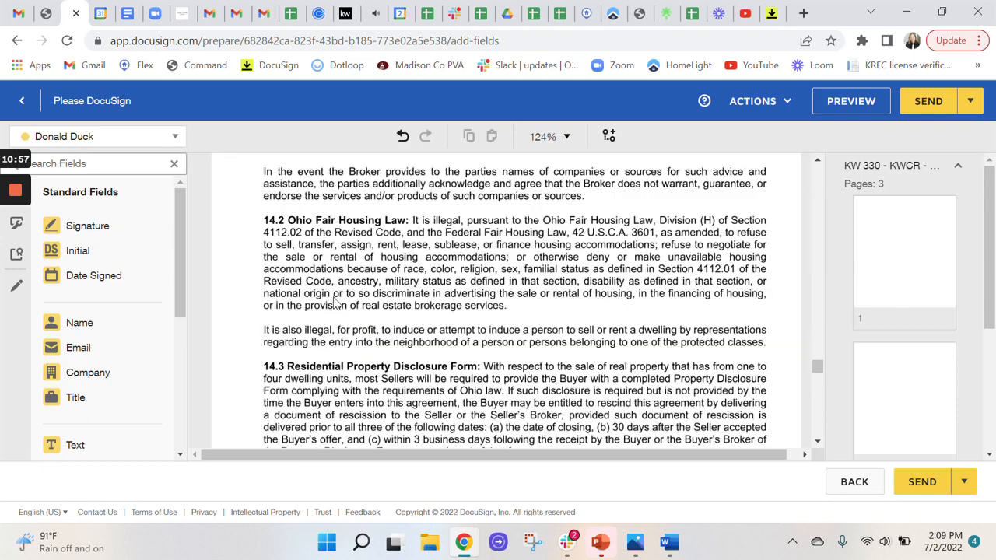
pyautogui.scroll(-5, 334, 296)
pyautogui.scroll(-7, 341, 301)
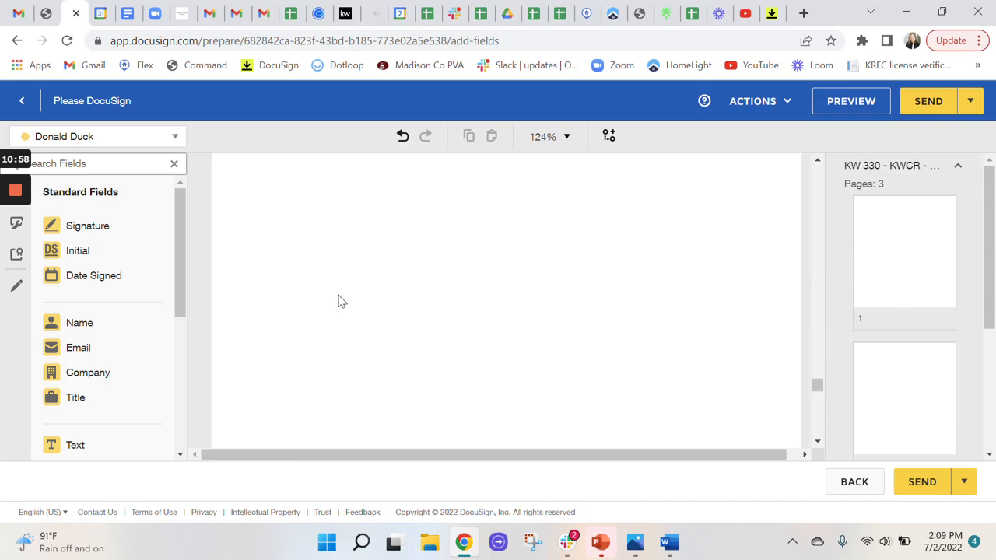
pyautogui.scroll(1, 342, 299)
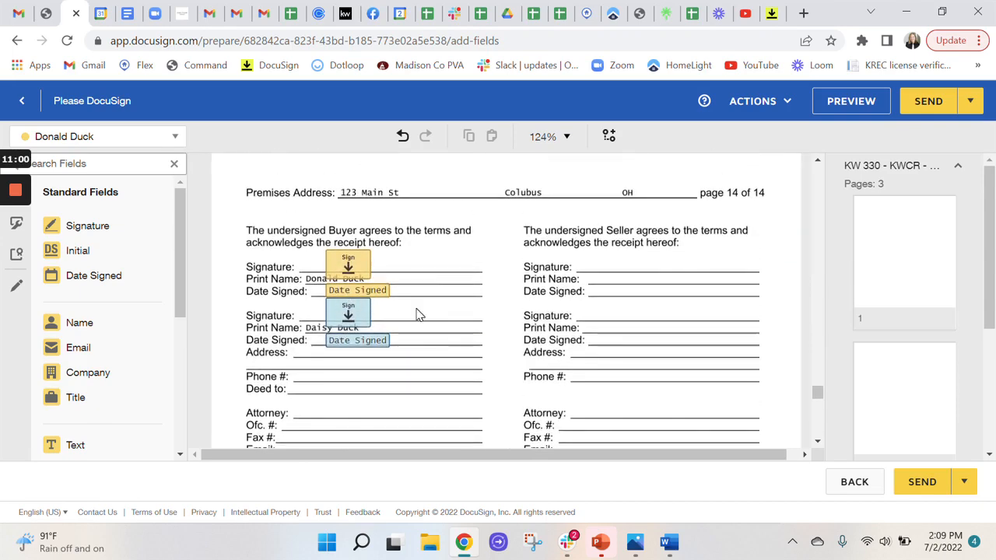
# Place a Signature field and a Date Signed field for Buyer One on the agency disclosure form's first buyer/tenant line
pyautogui.scroll(-10, 419, 310)
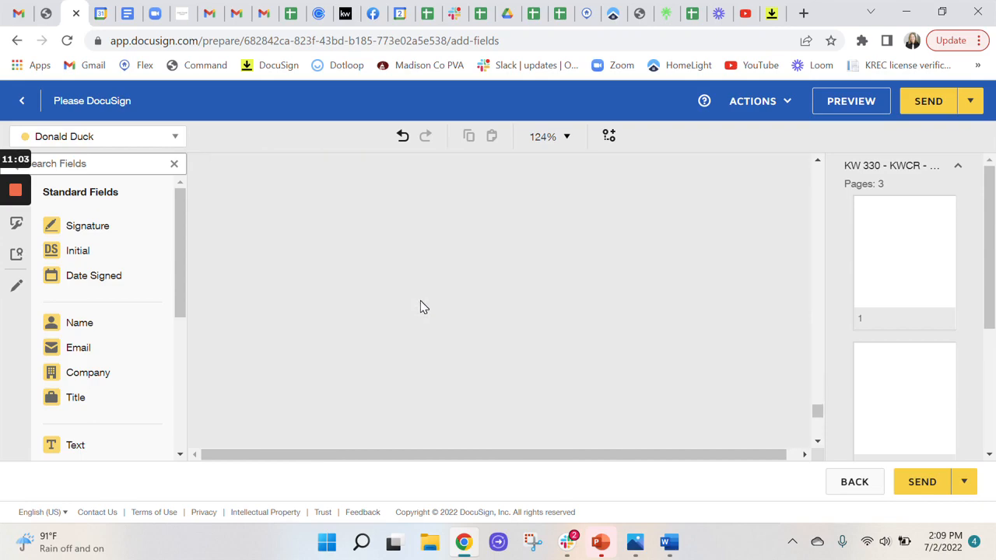
pyautogui.scroll(-5, 420, 307)
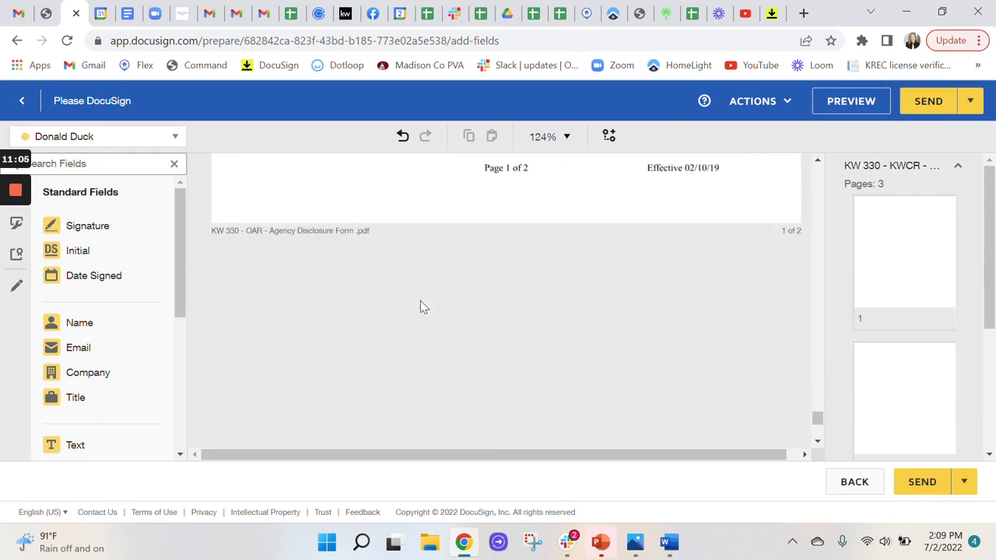
pyautogui.scroll(-2, 420, 306)
pyautogui.scroll(6, 422, 305)
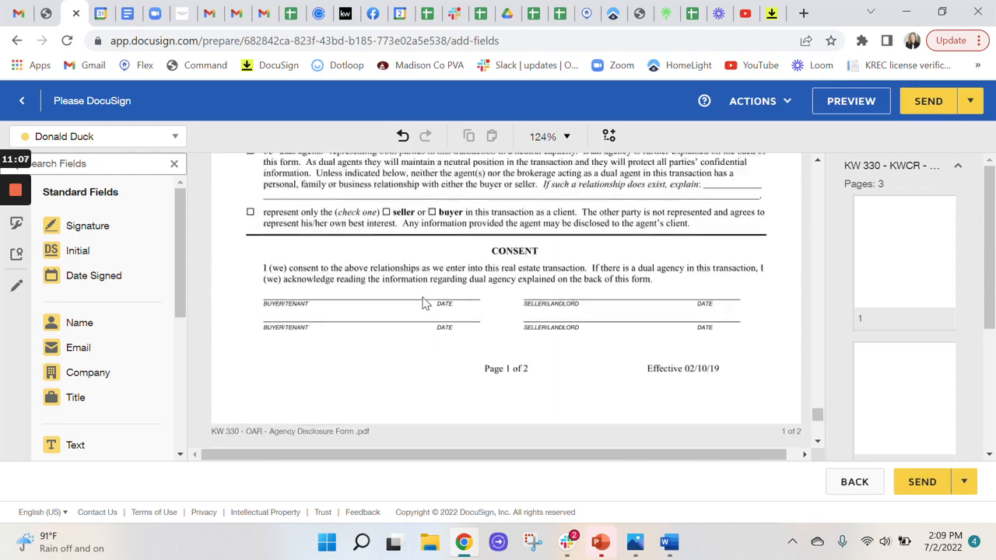
pyautogui.scroll(-1, 423, 304)
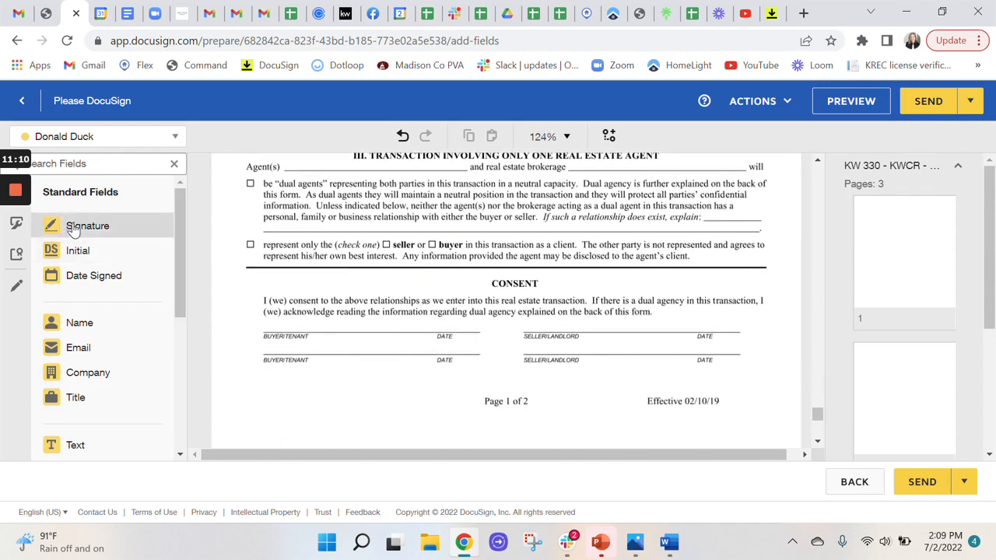
pyautogui.moveTo(70, 228); pyautogui.dragTo(267, 321)
pyautogui.moveTo(88, 278)
pyautogui.mouseDown()
pyautogui.moveTo(343, 303)
pyautogui.moveTo(367, 327)
pyautogui.mouseUp()
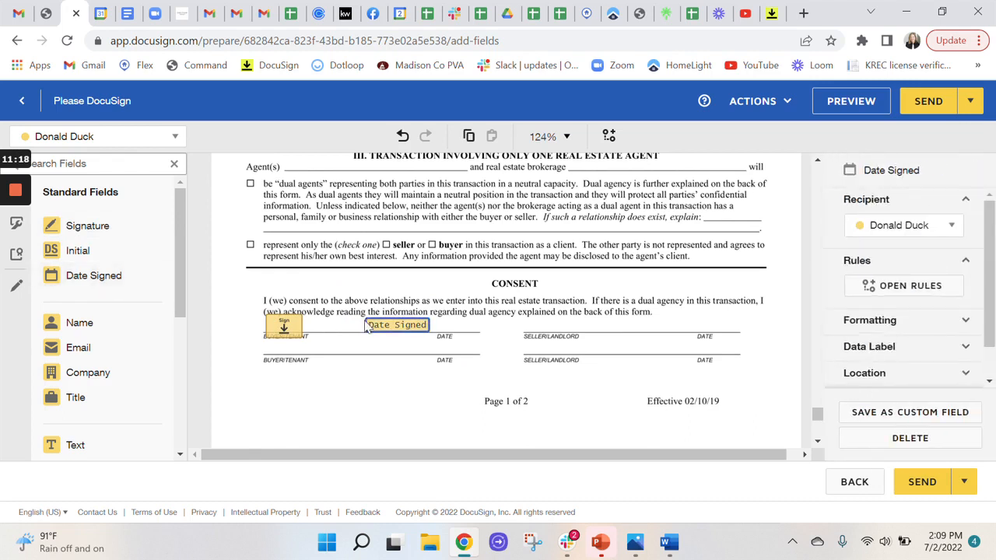
# Place a Signature field and a Date Signed field for Buyer Two on the agency disclosure form's second buyer/tenant line
pyautogui.click(91, 138)
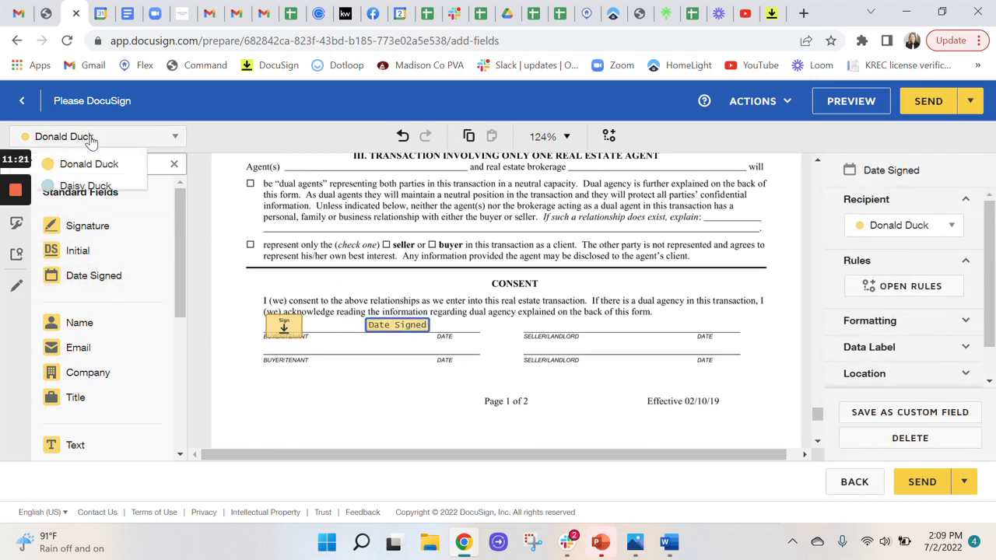
pyautogui.click(78, 185)
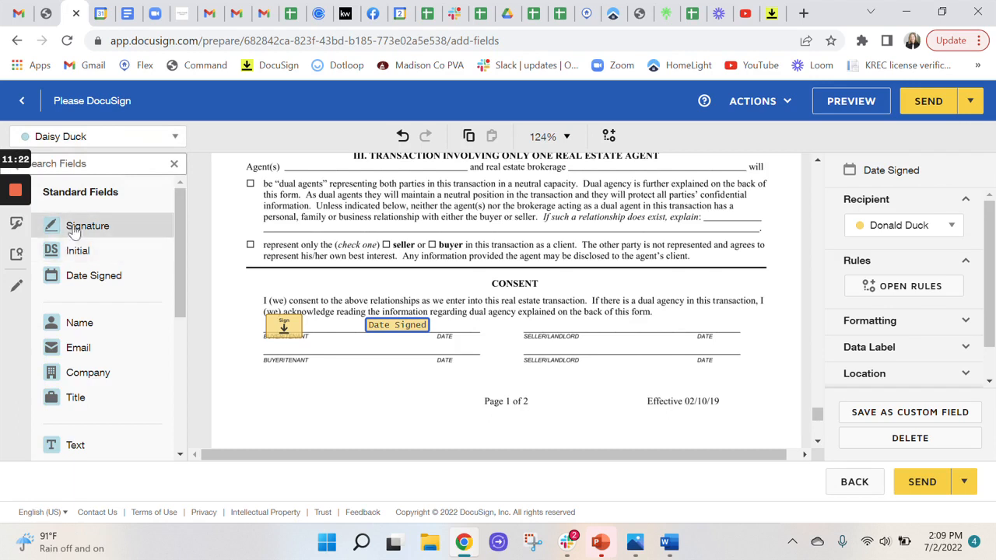
pyautogui.click(73, 226)
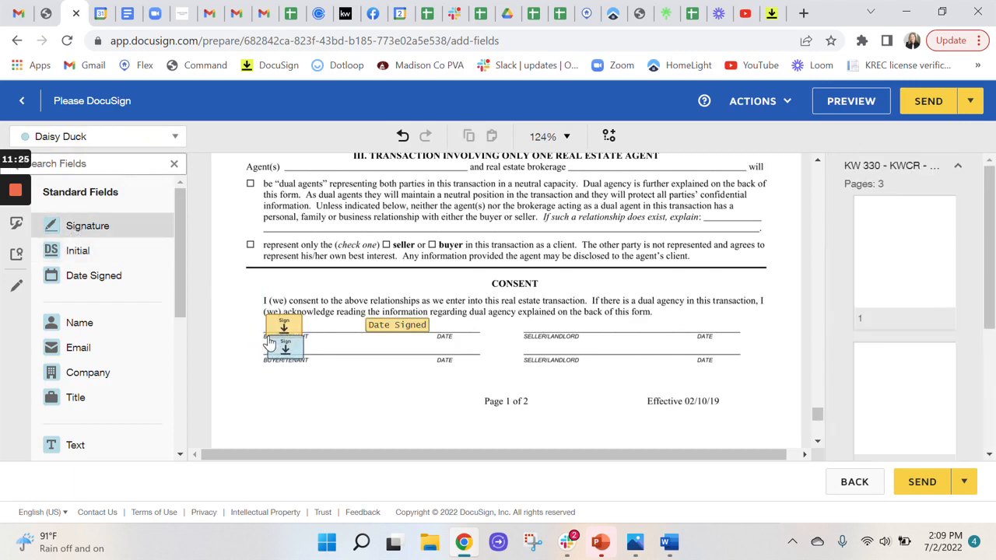
pyautogui.click(269, 343)
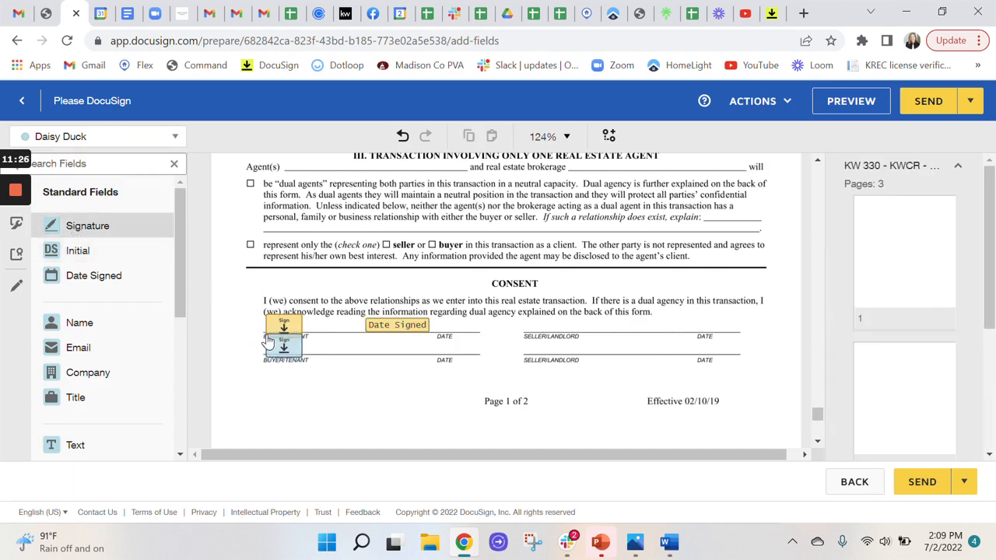
pyautogui.click(97, 275)
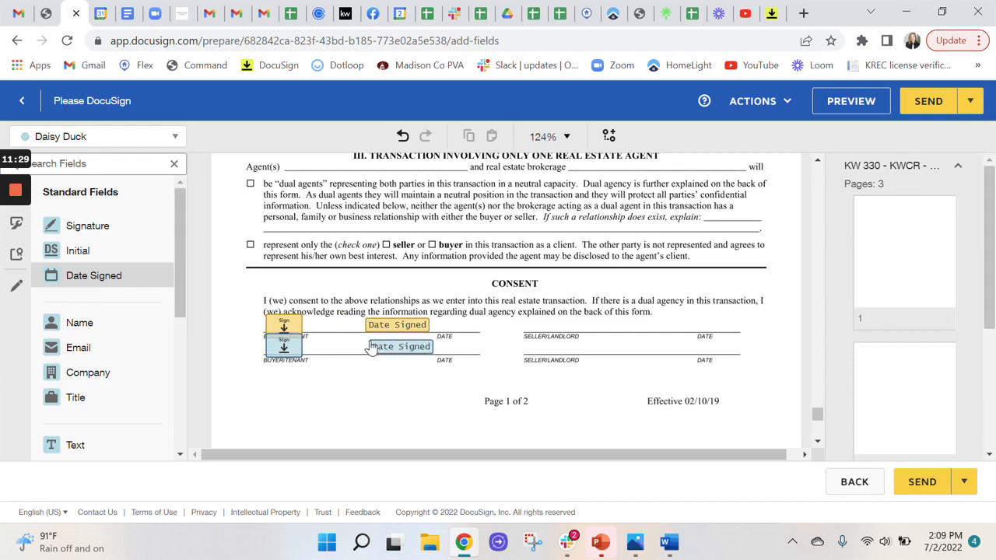
pyautogui.click(369, 348)
pyautogui.scroll(-1, 522, 348)
pyautogui.scroll(-10, 522, 348)
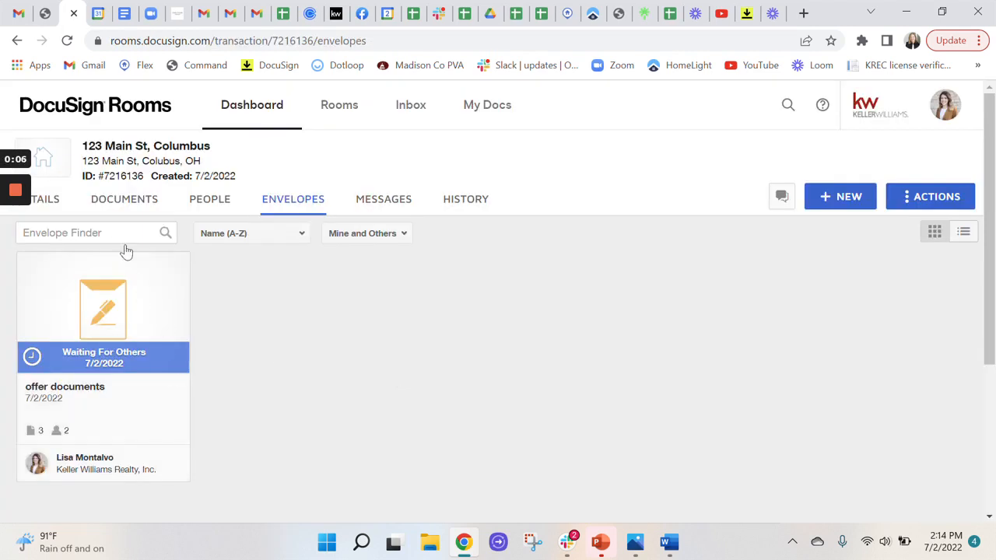
# Refresh the status of the offer documents envelope, and review the signed documents and original forms in the room's documents
pyautogui.click(67, 41)
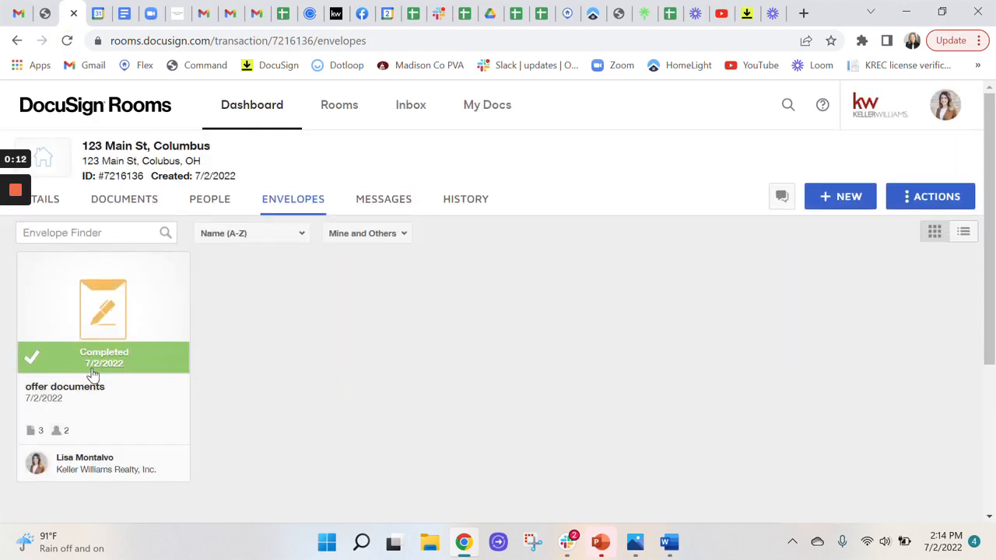
pyautogui.click(126, 201)
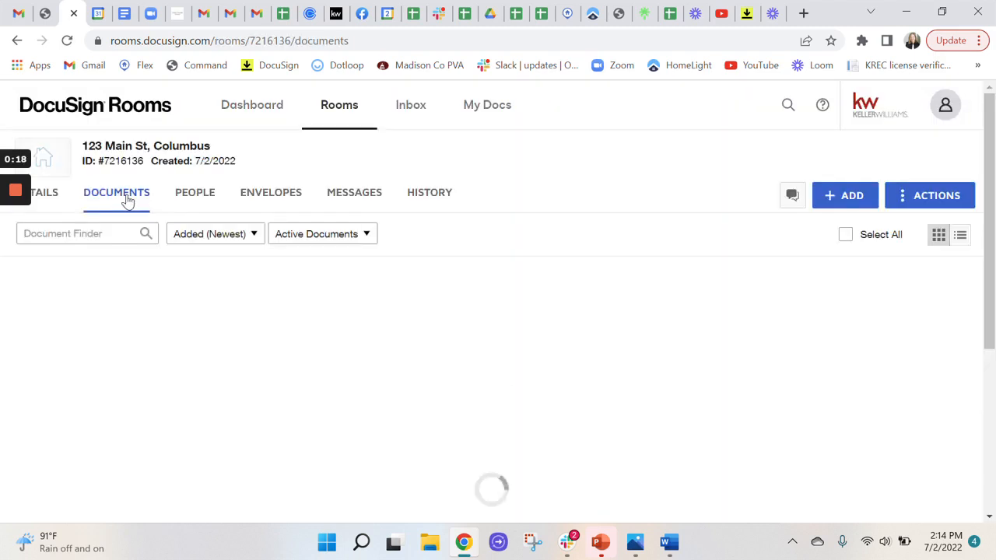
pyautogui.scroll(-3, 344, 396)
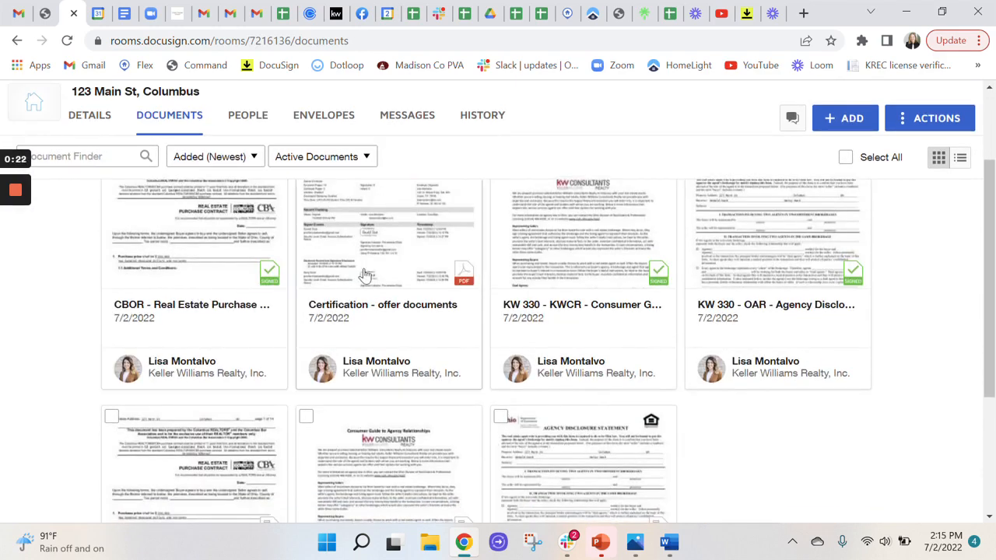
pyautogui.scroll(-3, 768, 385)
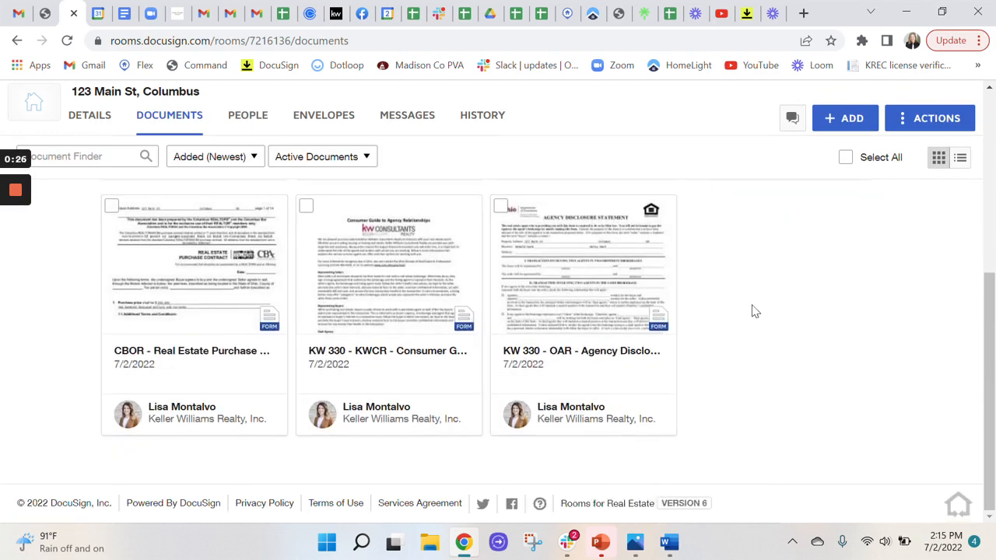
pyautogui.scroll(5, 753, 311)
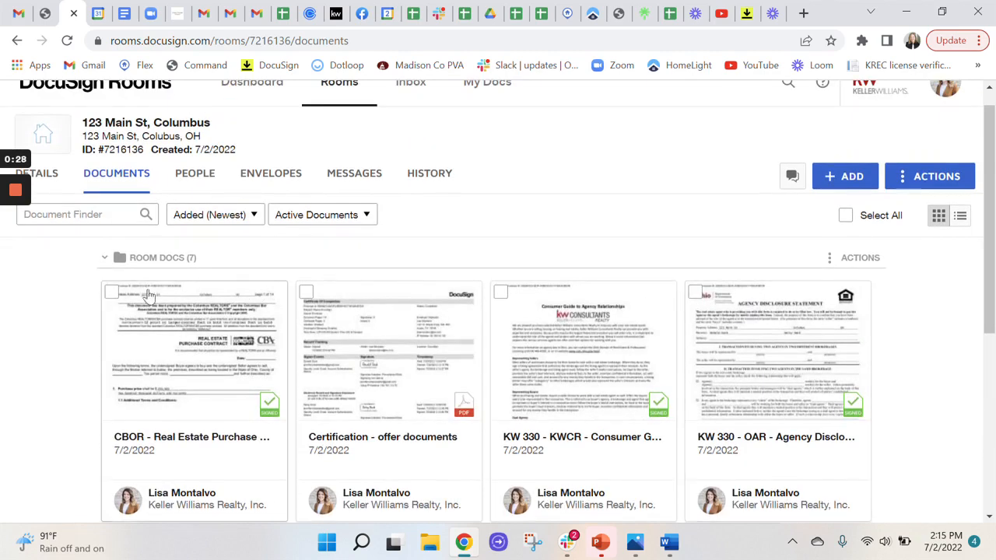
# Prepare an email sharing the signed purchase contract and signed agency disclosure form, filling in the recipient's email address
pyautogui.click(111, 294)
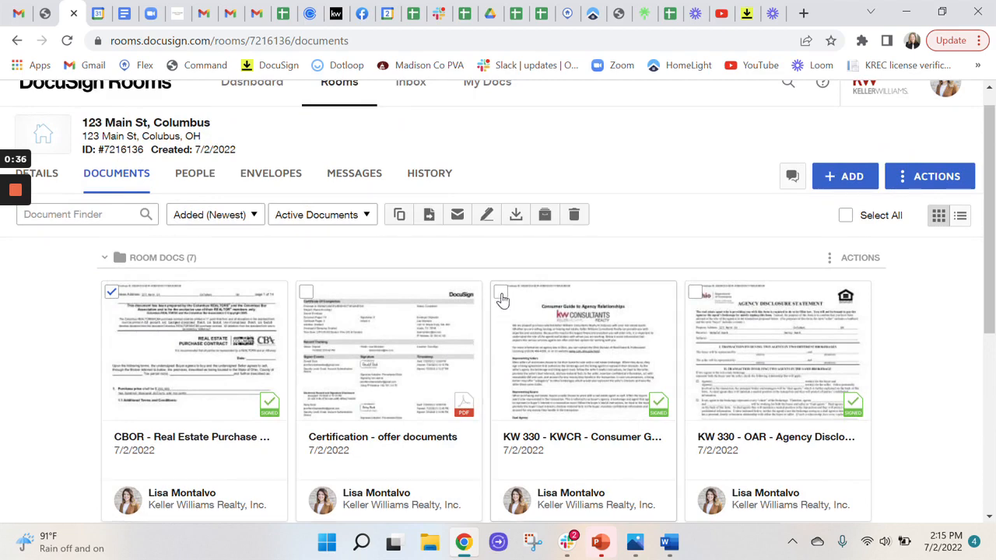
pyautogui.click(695, 293)
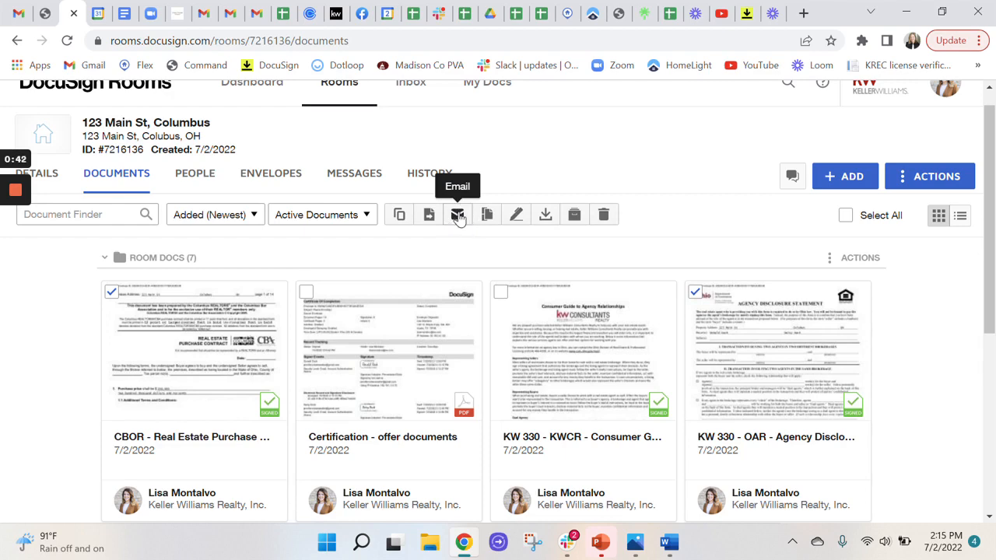
pyautogui.click(458, 216)
pyautogui.click(381, 232)
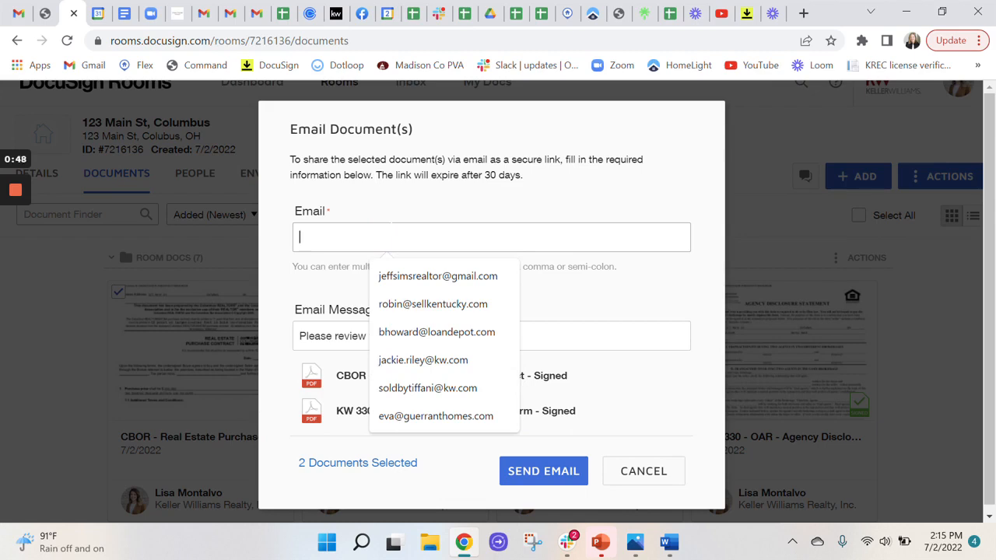
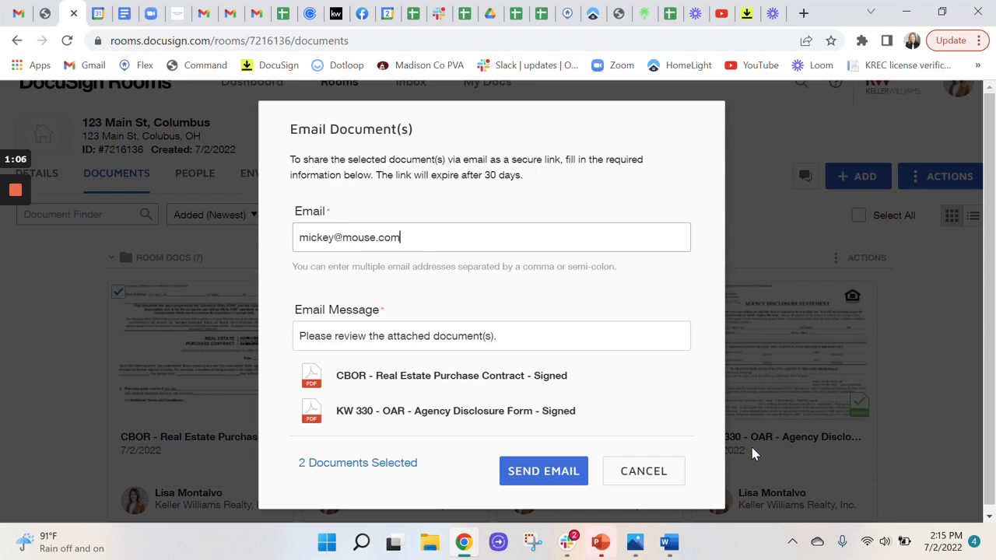
pyautogui.moveTo(15, 193)
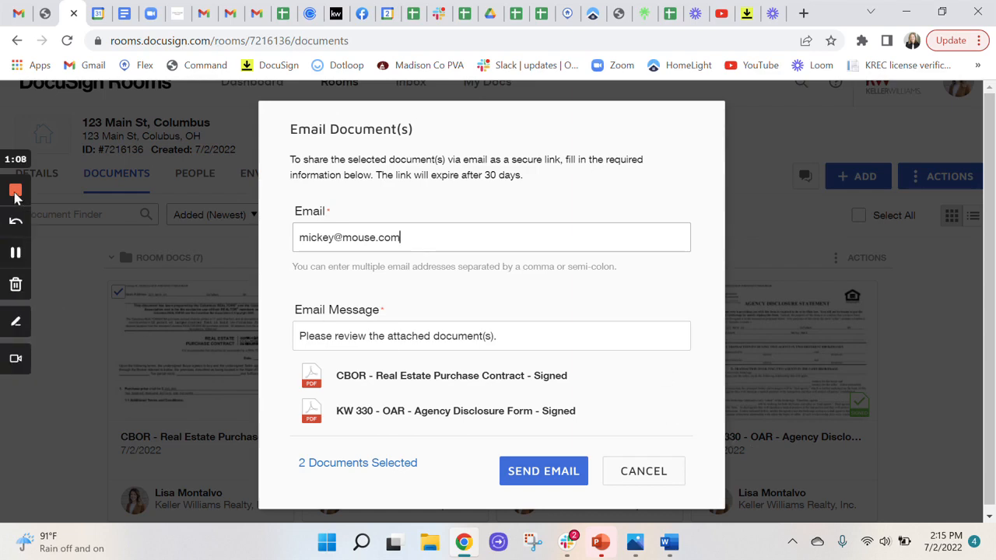